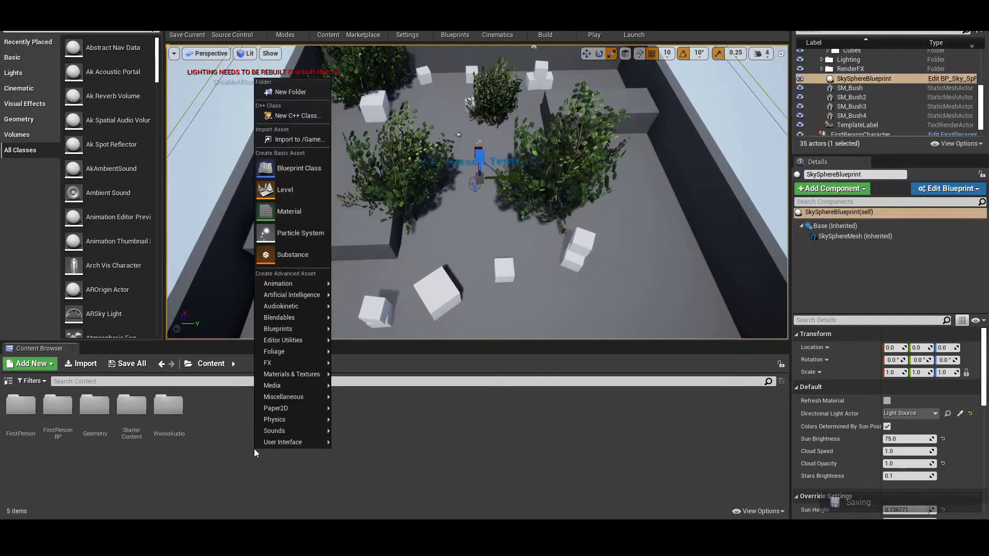
# Step: Create an Audiokinetic Bank asset named Main in the Content folder
pyautogui.moveTo(278, 431)
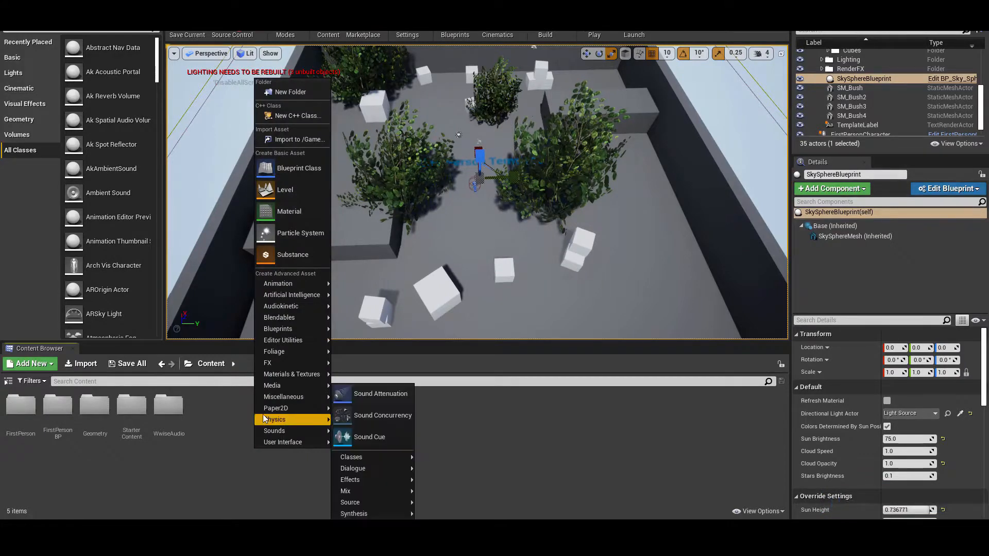
pyautogui.moveTo(322, 307)
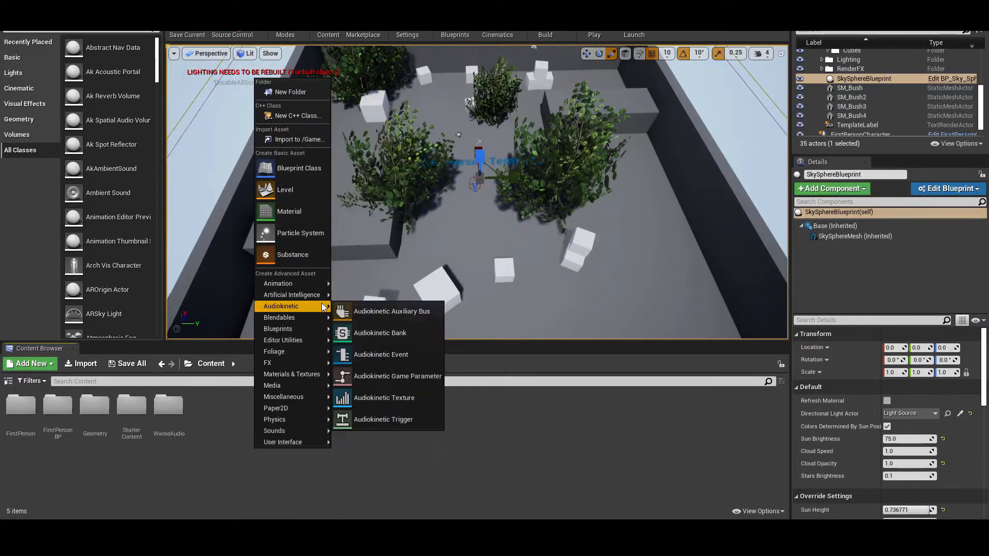
pyautogui.click(356, 328)
pyautogui.write('Main')
pyautogui.press('Return')
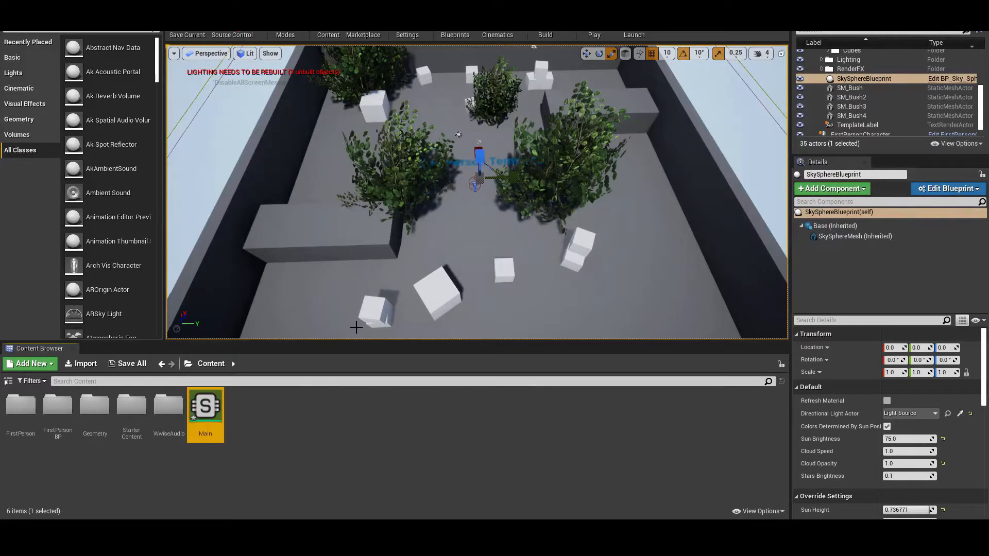
# Step: Refresh all Audiokinetic banks and save the Main bank asset
pyautogui.rightClick(206, 409)
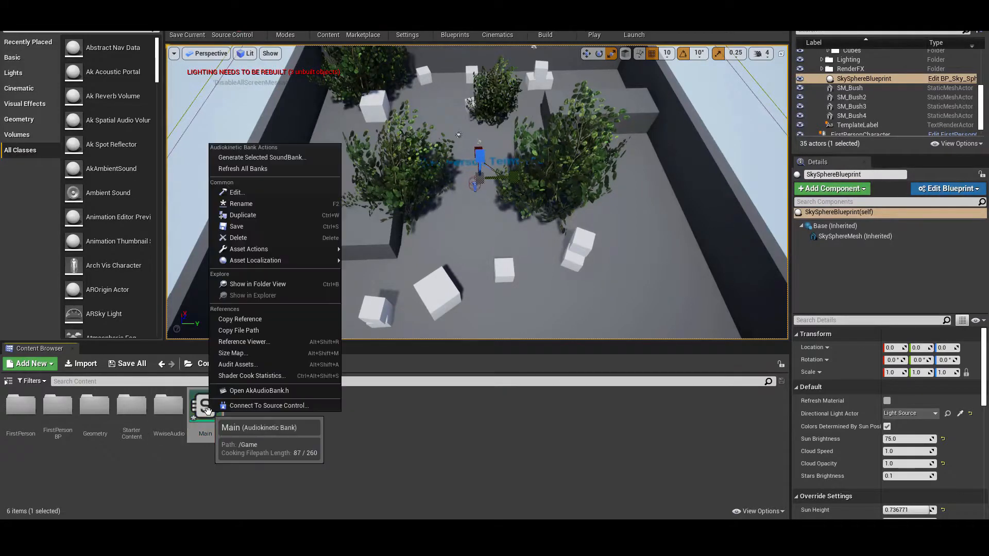
pyautogui.click(267, 169)
pyautogui.rightClick(216, 410)
pyautogui.click(208, 412)
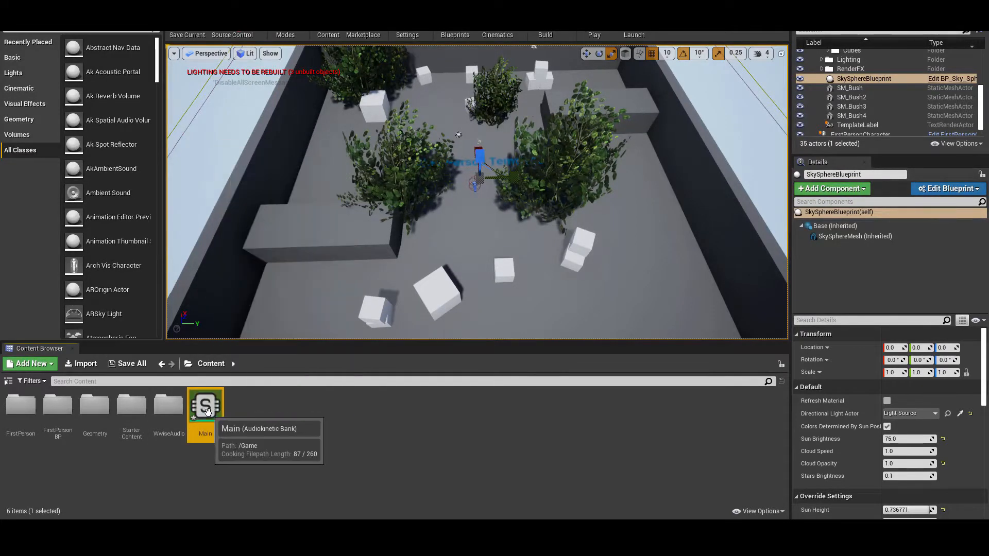
pyautogui.rightClick(207, 412)
pyautogui.click(242, 228)
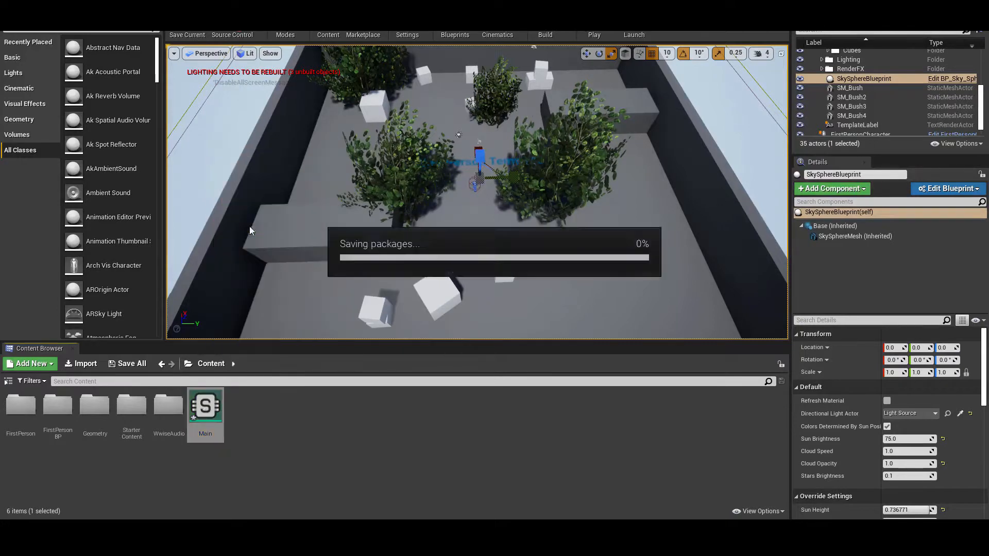
pyautogui.click(335, 419)
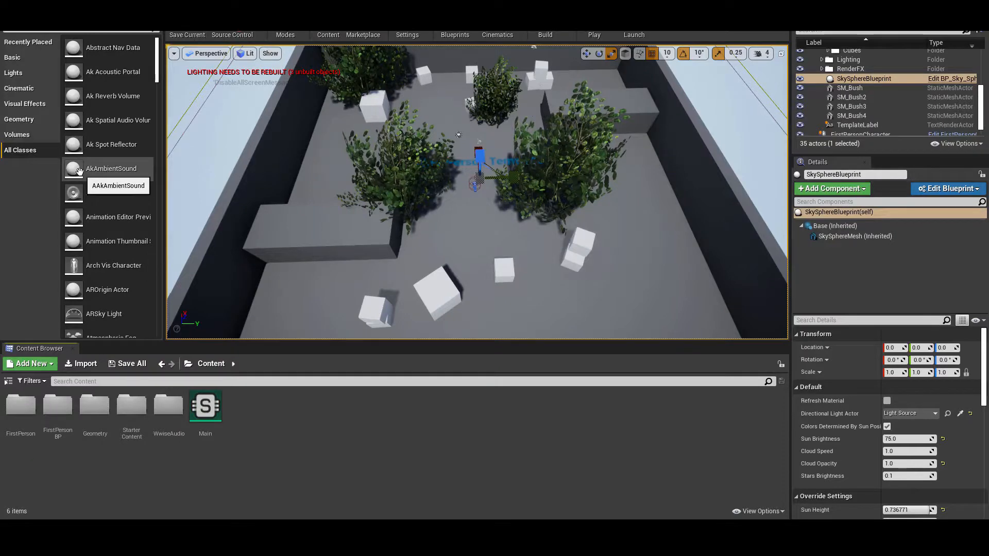
# Step: Place an AkAmbientSound actor on the level floor near the bushes and assign Play_UserBirds as its Ak Audio Event
pyautogui.moveTo(78, 171); pyautogui.dragTo(283, 419)
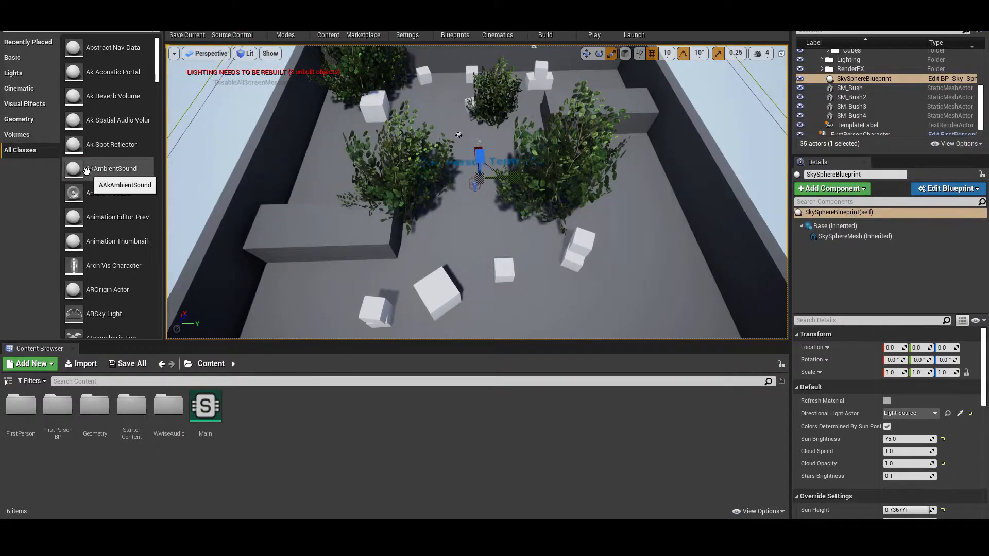
pyautogui.moveTo(87, 171); pyautogui.dragTo(456, 232)
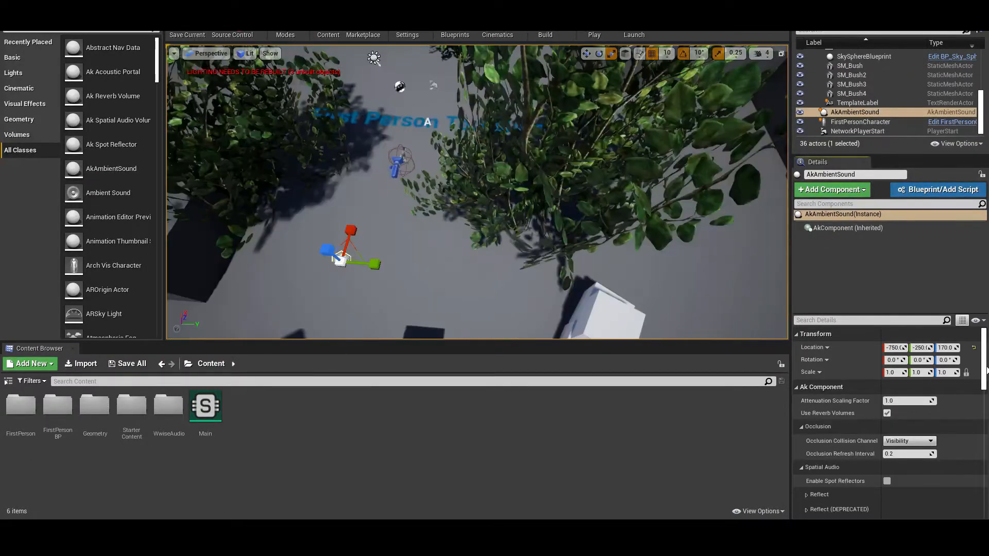
pyautogui.moveTo(986, 368); pyautogui.dragTo(986, 410)
pyautogui.click(907, 425)
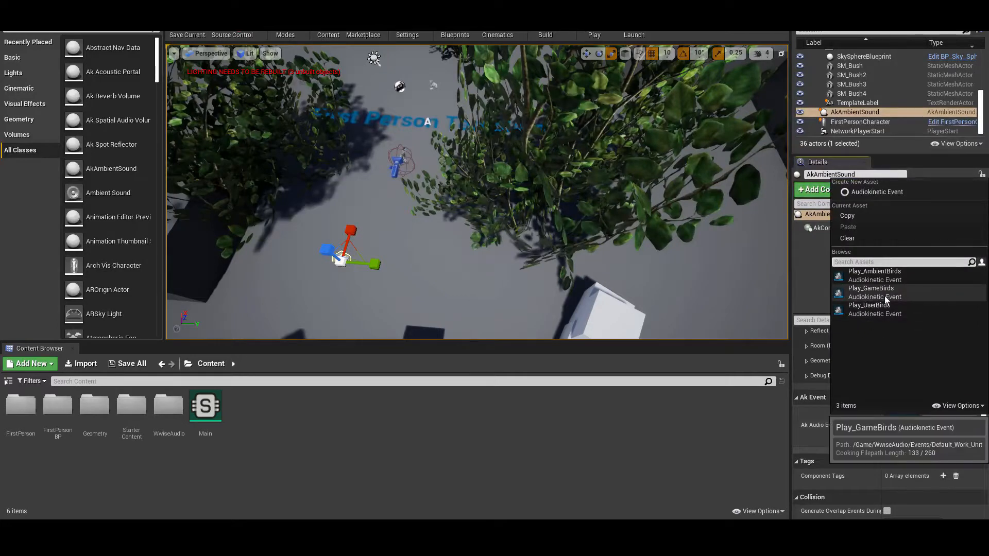
pyautogui.click(877, 315)
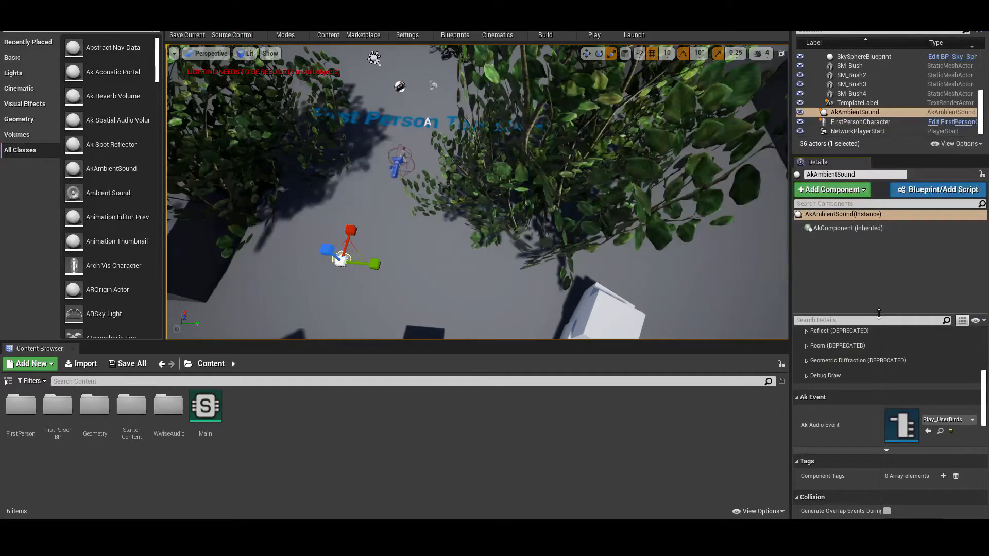
# Step: Convert the AkAmbientSound actor into a new subclass blueprint named Play_UserBirds in the /Game path
pyautogui.click(928, 193)
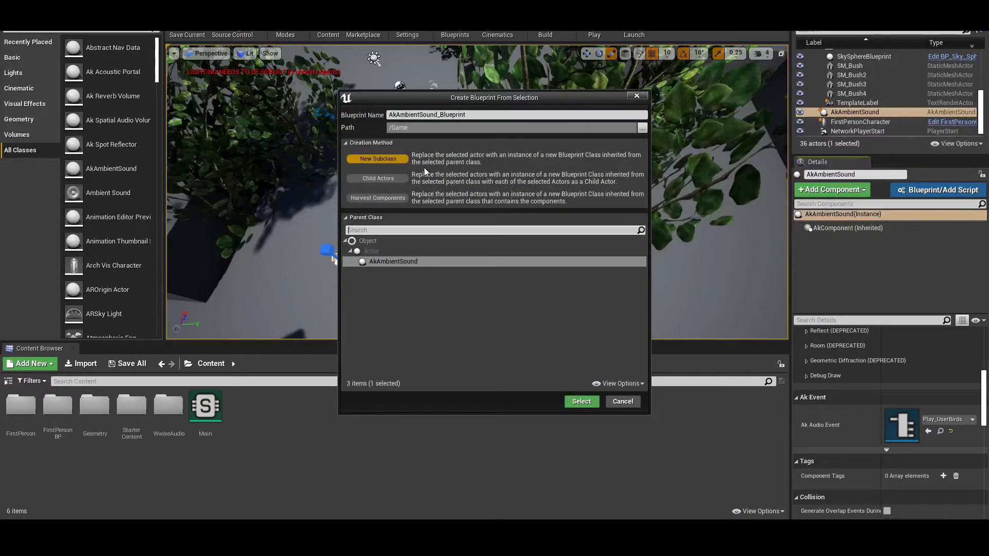
pyautogui.click(453, 114)
pyautogui.write('Play_UserBirds')
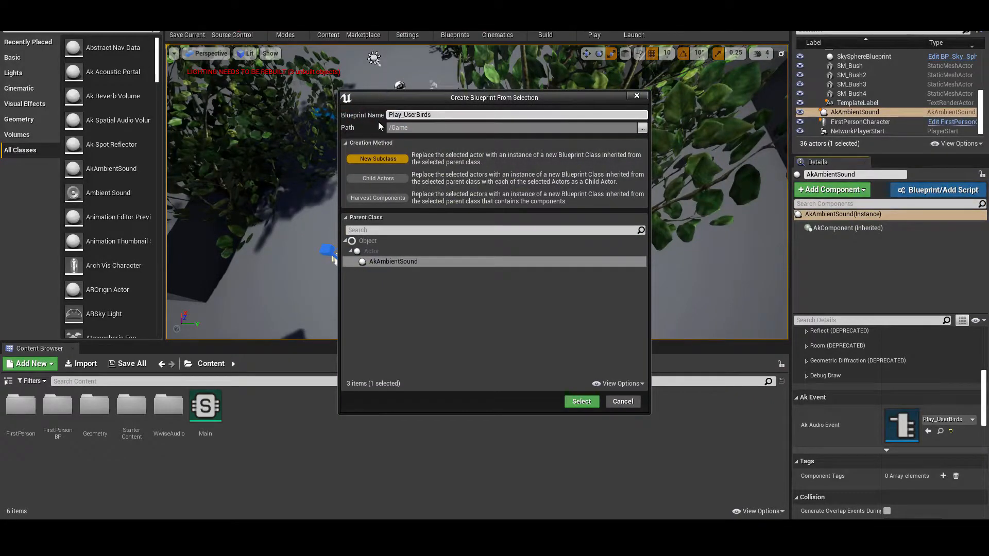
pyautogui.click(582, 401)
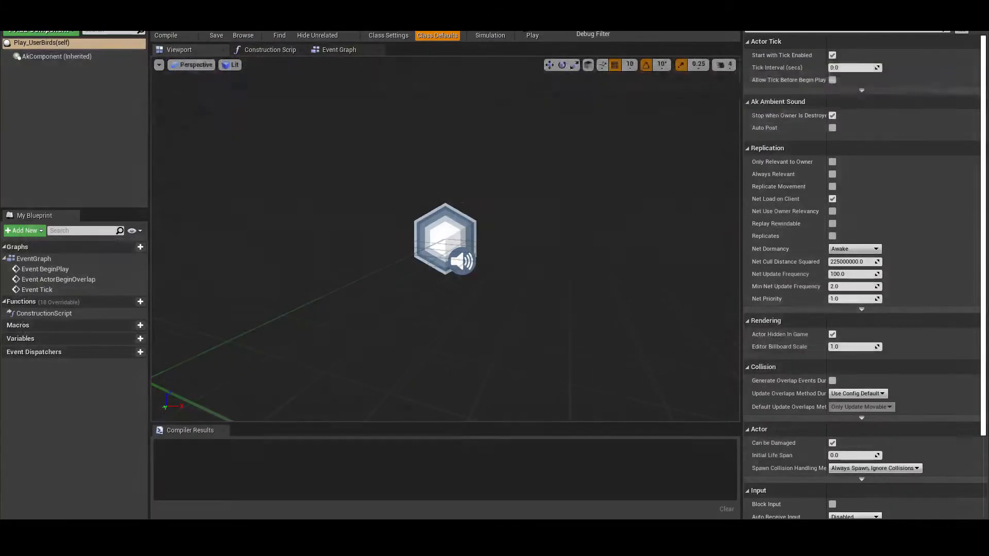
# Step: Delete the Event ActorBeginOverlap and Event Tick nodes from the blueprint's Event Graph
pyautogui.click(341, 88)
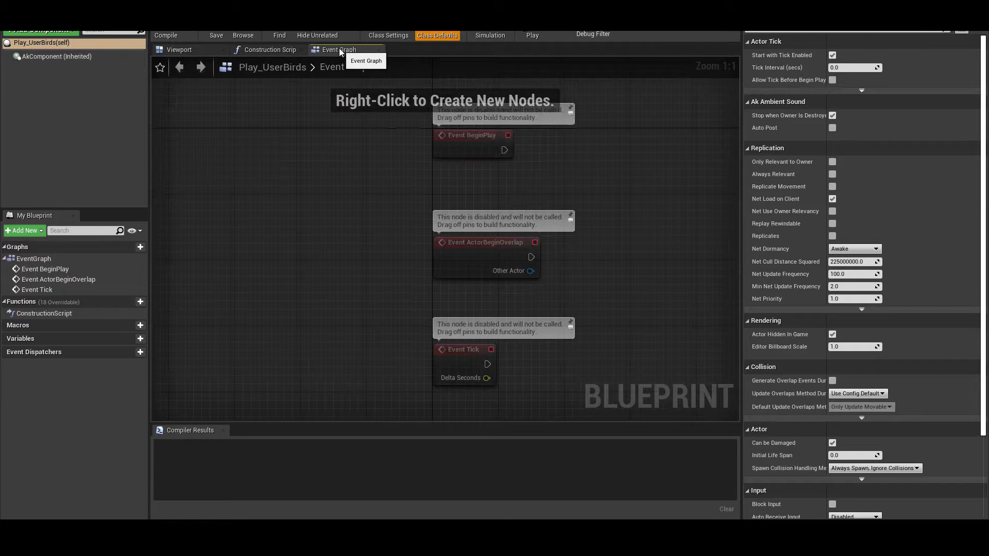
pyautogui.moveTo(365, 223); pyautogui.dragTo(530, 382)
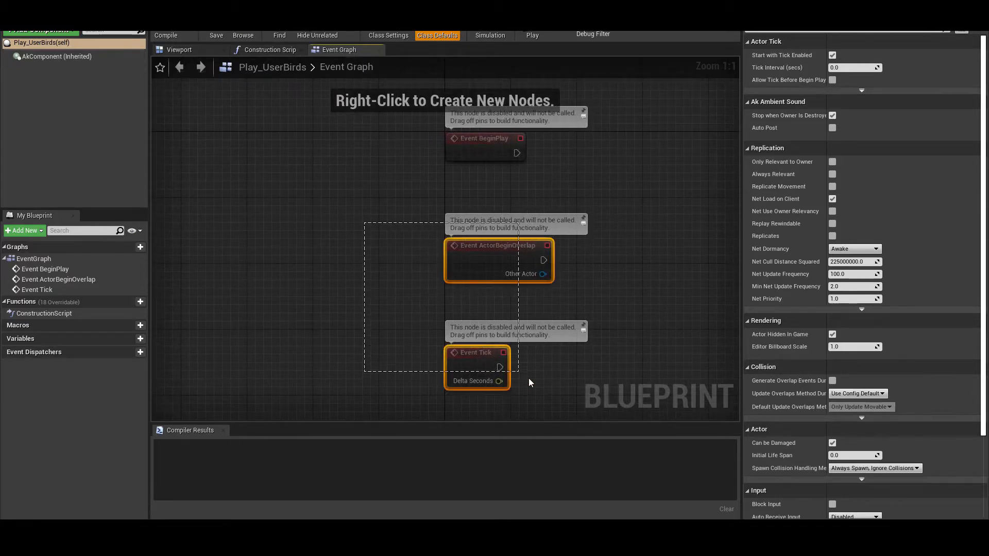
pyautogui.press('Delete')
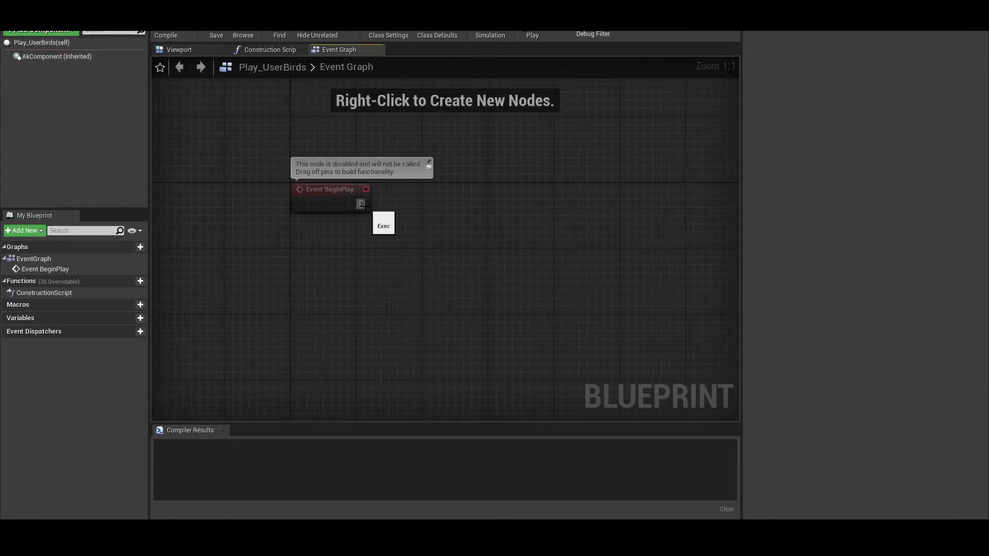
# Step: Add a Post Event node executed from Event BeginPlay and align it level with that event
pyautogui.moveTo(363, 204); pyautogui.dragTo(409, 214)
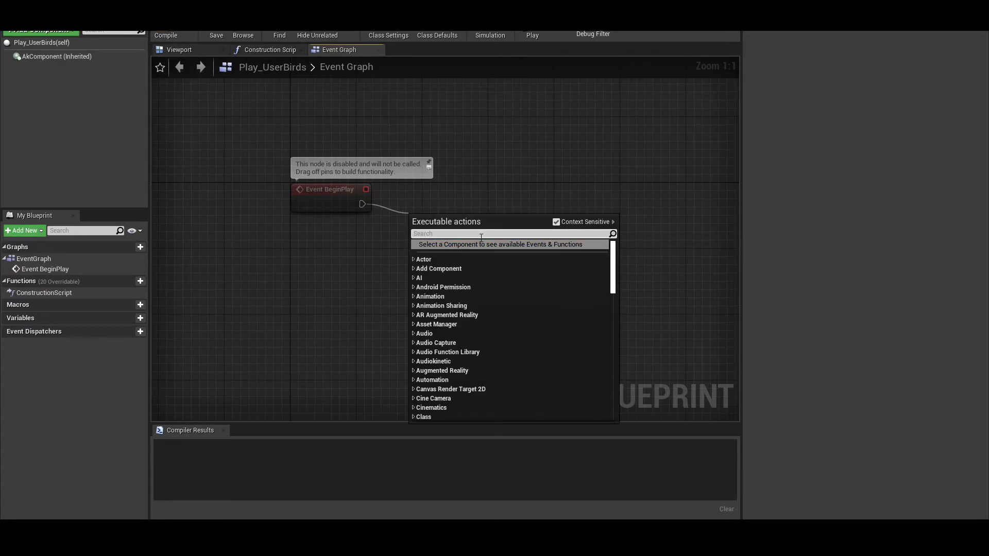
pyautogui.write('post event')
pyautogui.click(468, 257)
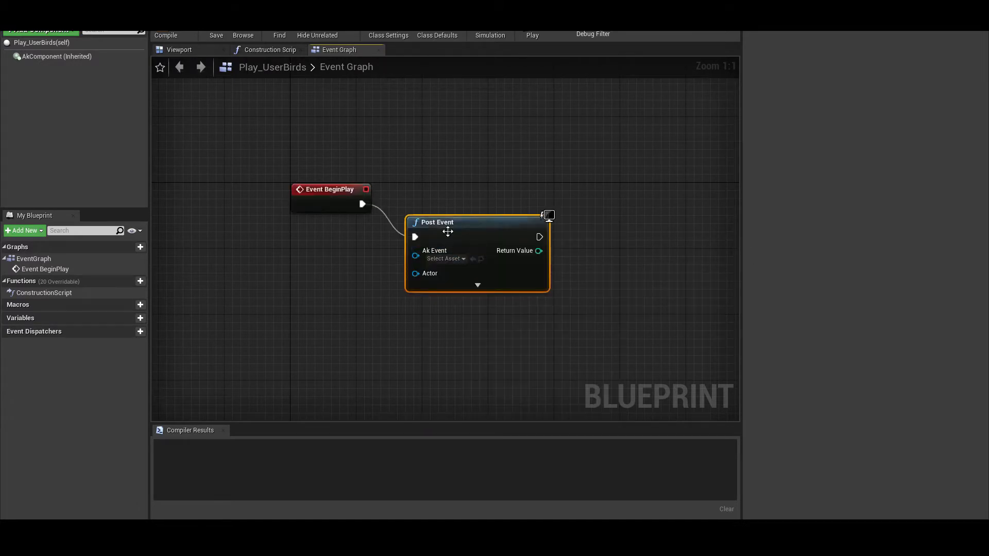
pyautogui.moveTo(447, 232); pyautogui.dragTo(448, 199)
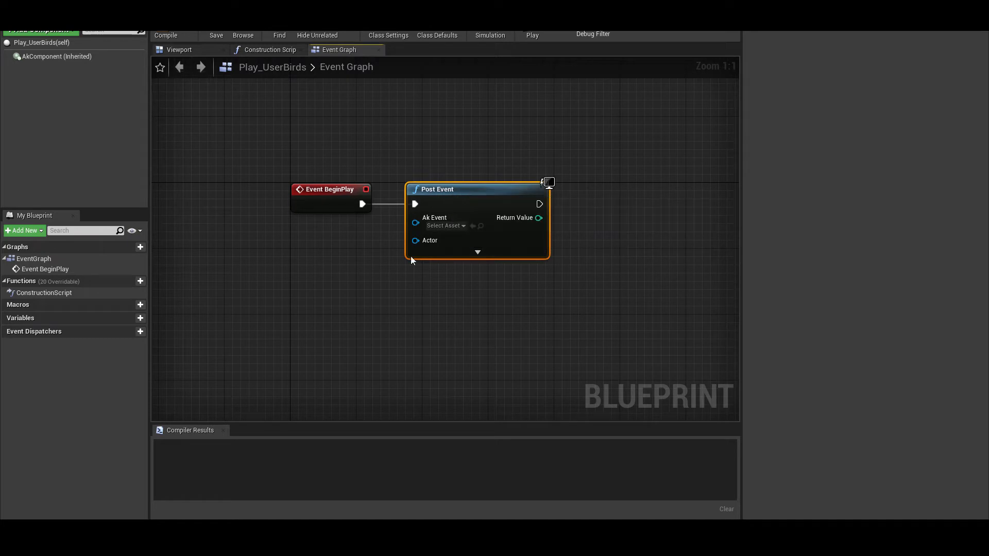
# Step: Set the Post Event node's Ak Event to Play_UserBirds and feed its Actor input from a Get Player Character node
pyautogui.click(447, 226)
pyautogui.click(453, 281)
pyautogui.moveTo(415, 241); pyautogui.dragTo(298, 230)
pyautogui.write('chara')
pyautogui.click(454, 305)
# Step: Add a Draw Debug Sphere node executed after the Post Event node
pyautogui.moveTo(438, 305); pyautogui.dragTo(430, 286, button='right')
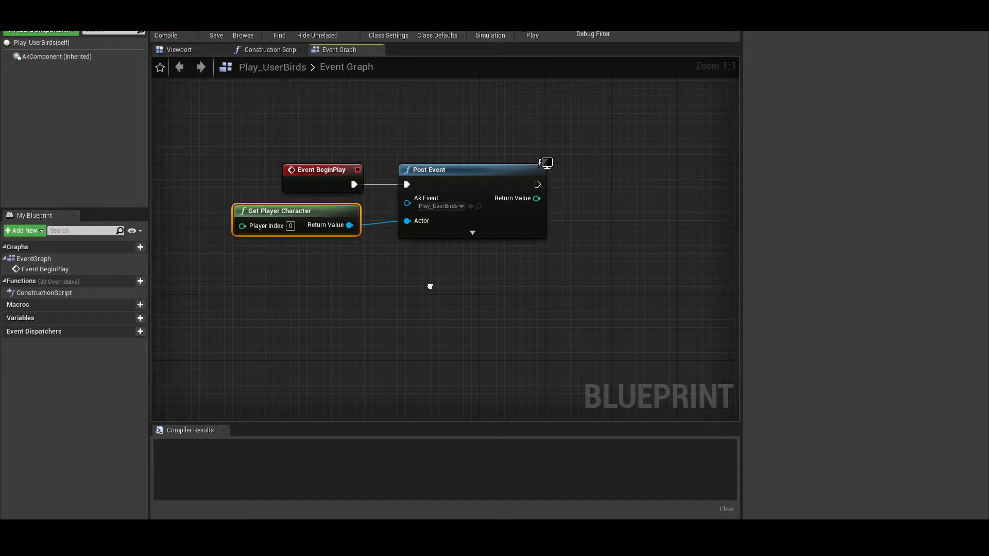
pyautogui.moveTo(430, 286); pyautogui.dragTo(316, 265, button='right')
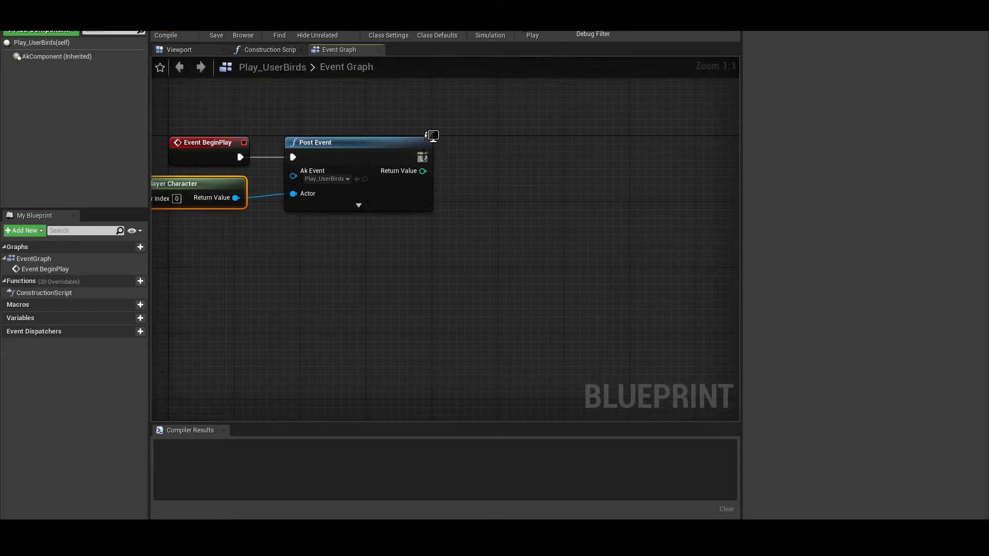
pyautogui.moveTo(423, 157); pyautogui.dragTo(471, 159)
pyautogui.write('draw')
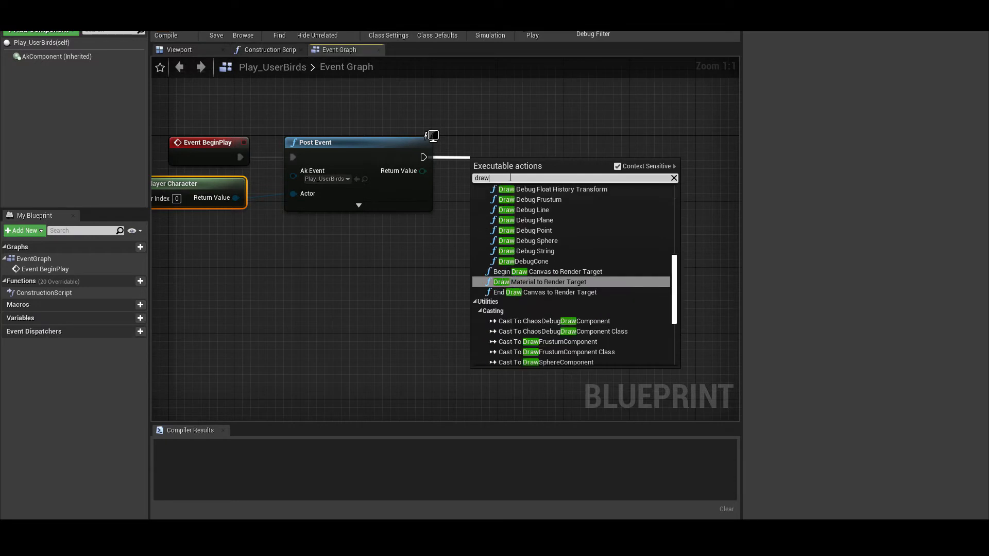
pyautogui.click(555, 242)
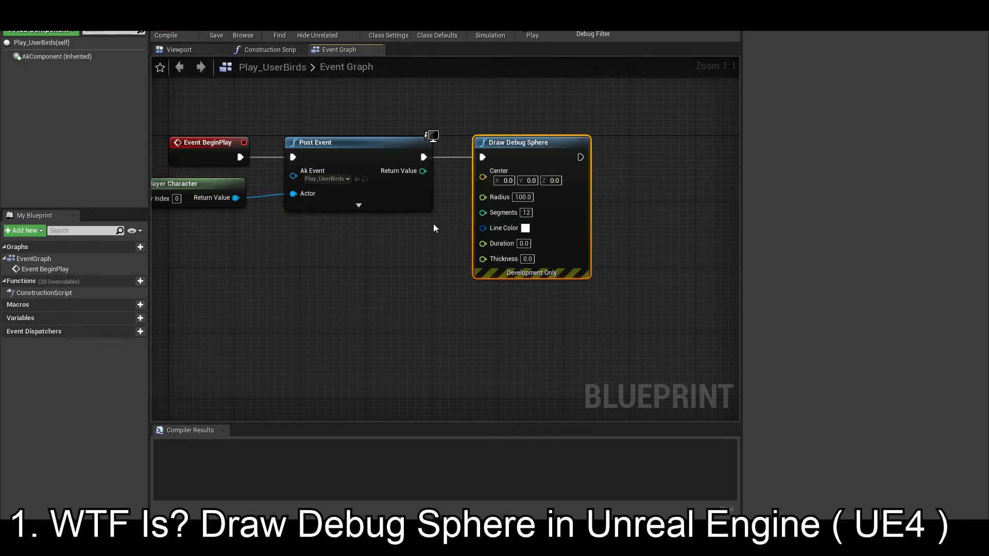
# Step: Add a reference-to-self node in the empty graph area below the Post Event node
pyautogui.moveTo(345, 231); pyautogui.dragTo(394, 197, button='right')
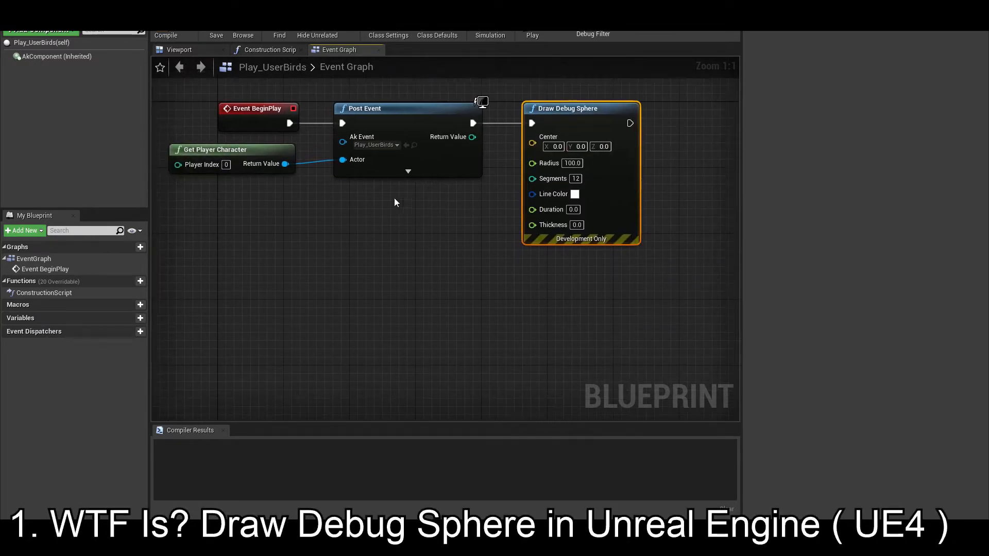
pyautogui.click(344, 217)
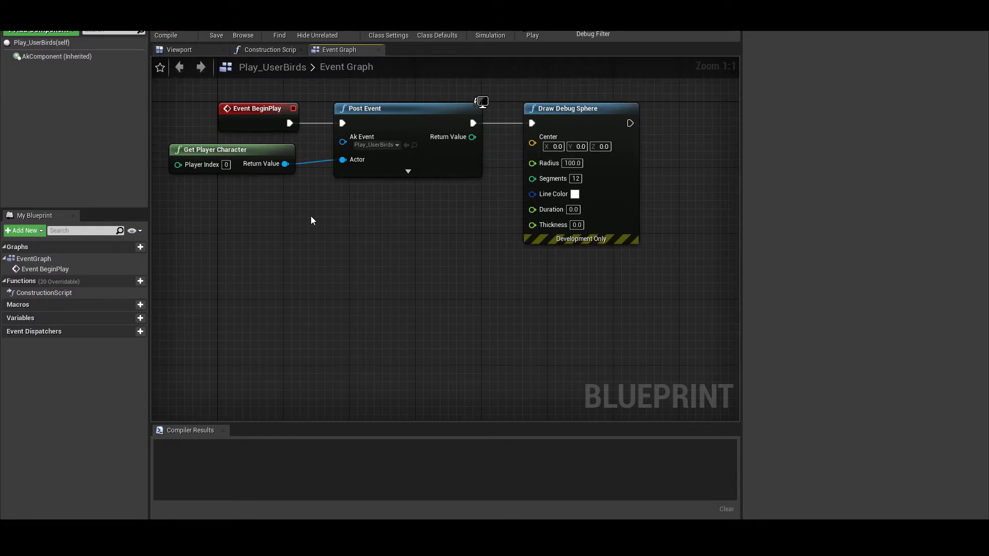
pyautogui.rightClick(311, 216)
pyautogui.write('self')
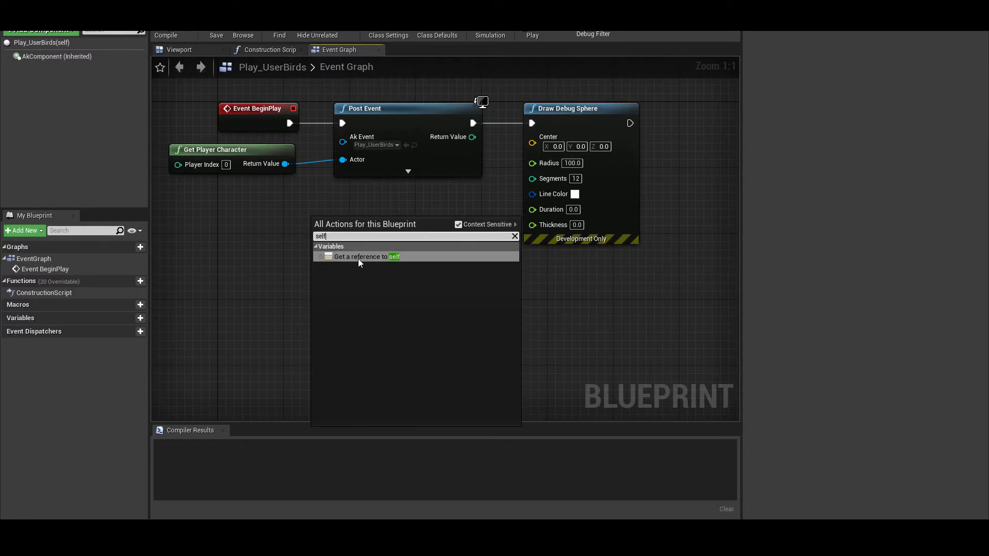
pyautogui.click(360, 257)
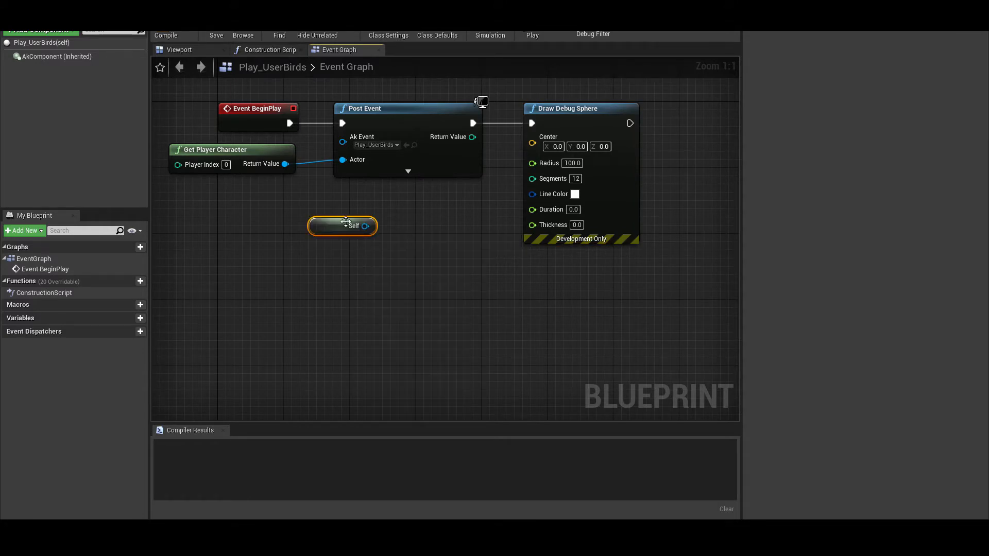
# Step: Add a GetActorLocation node fed by Self, tidy both nodes, and connect its Return Value to the debug sphere's Center
pyautogui.moveTo(343, 221); pyautogui.dragTo(365, 209)
pyautogui.write('get')
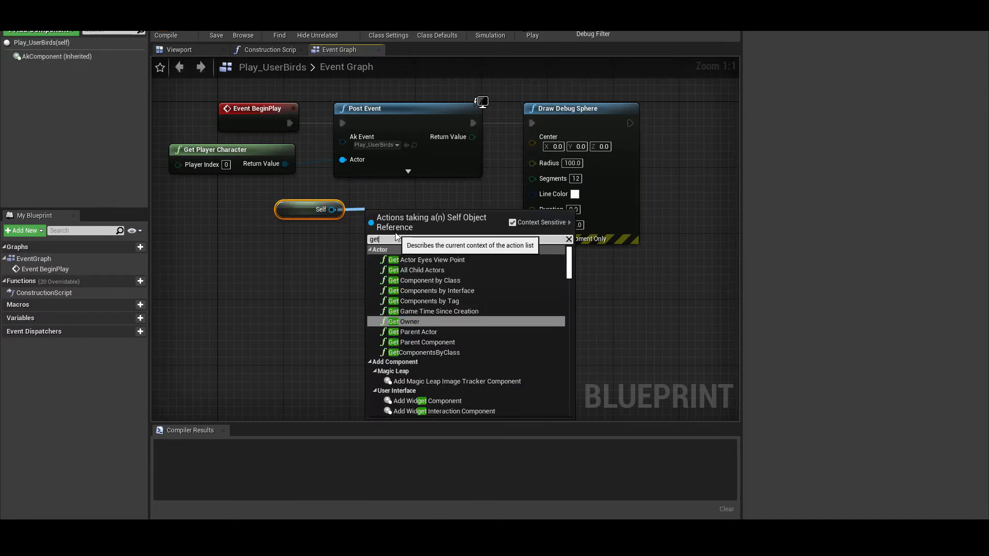
pyautogui.write('actorlo')
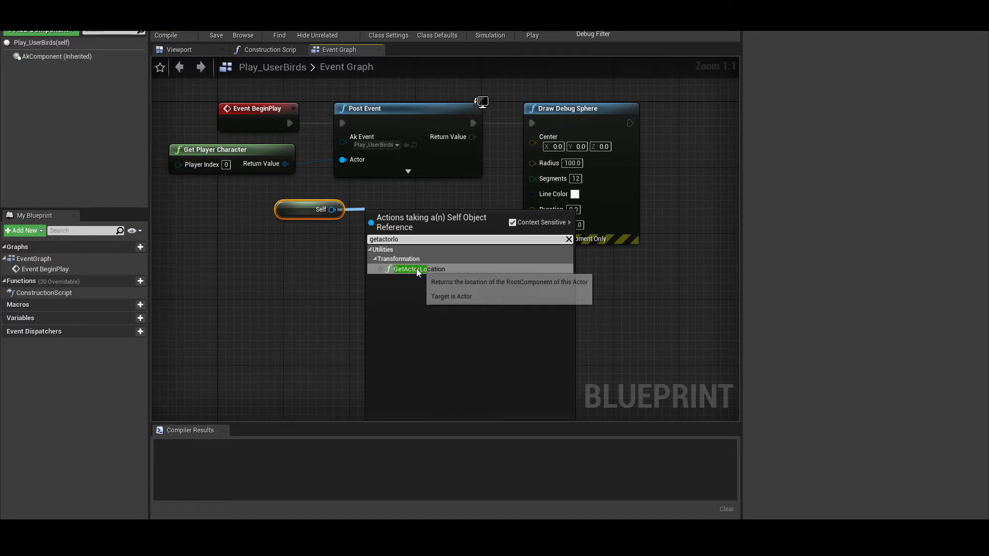
pyautogui.click(417, 268)
pyautogui.click(407, 208)
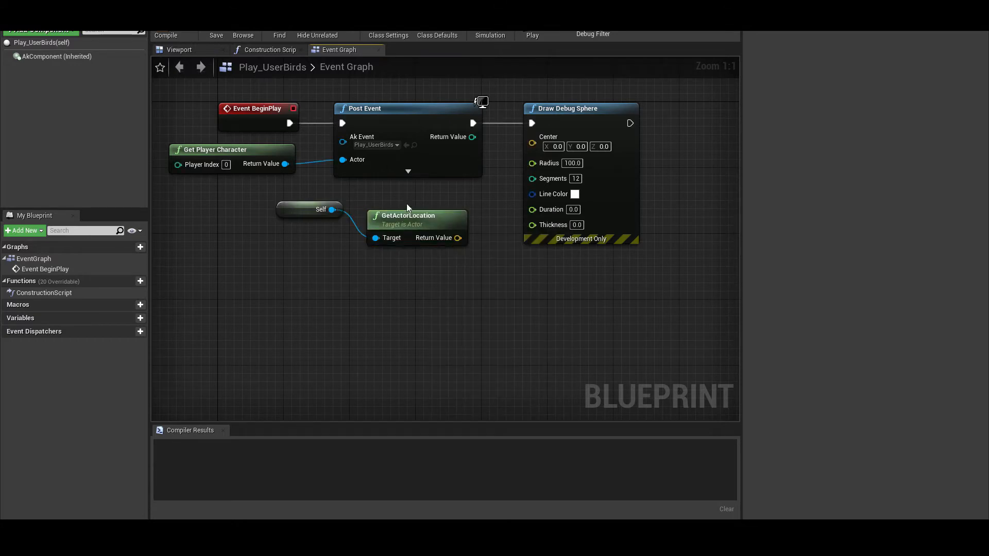
pyautogui.moveTo(407, 215); pyautogui.dragTo(407, 199)
pyautogui.moveTo(305, 209); pyautogui.dragTo(304, 224)
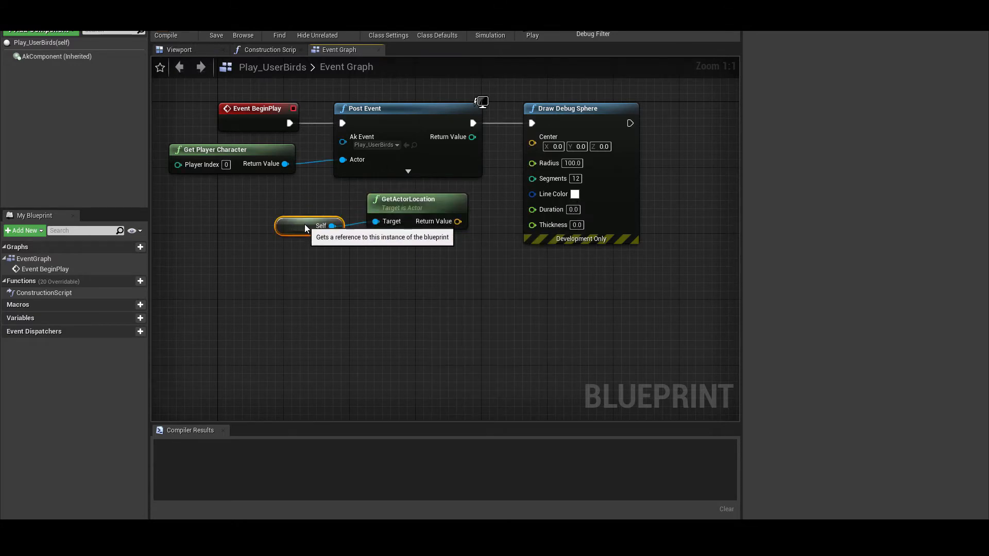
pyautogui.moveTo(457, 222); pyautogui.dragTo(531, 146)
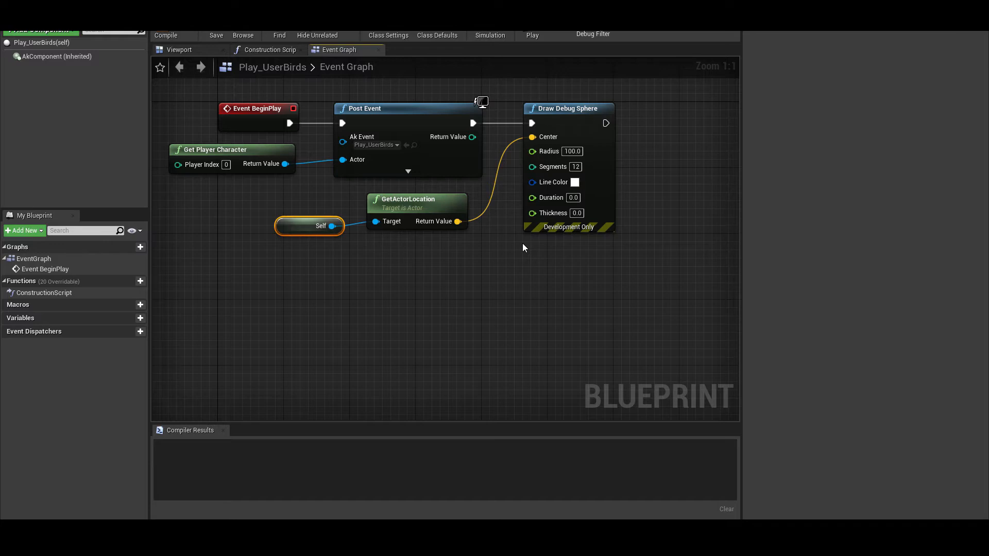
# Step: Add a Get Attenuation Radius (AkComponent) node and position it below the GetActorLocation node
pyautogui.rightClick(287, 286)
pyautogui.write('get atte')
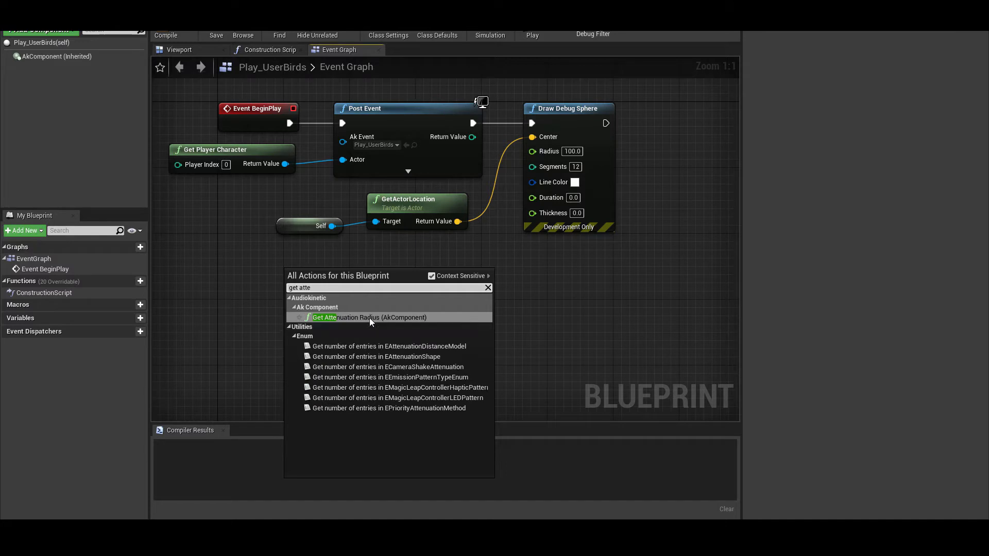
pyautogui.click(369, 317)
pyautogui.moveTo(348, 273); pyautogui.dragTo(434, 261)
pyautogui.click(348, 277)
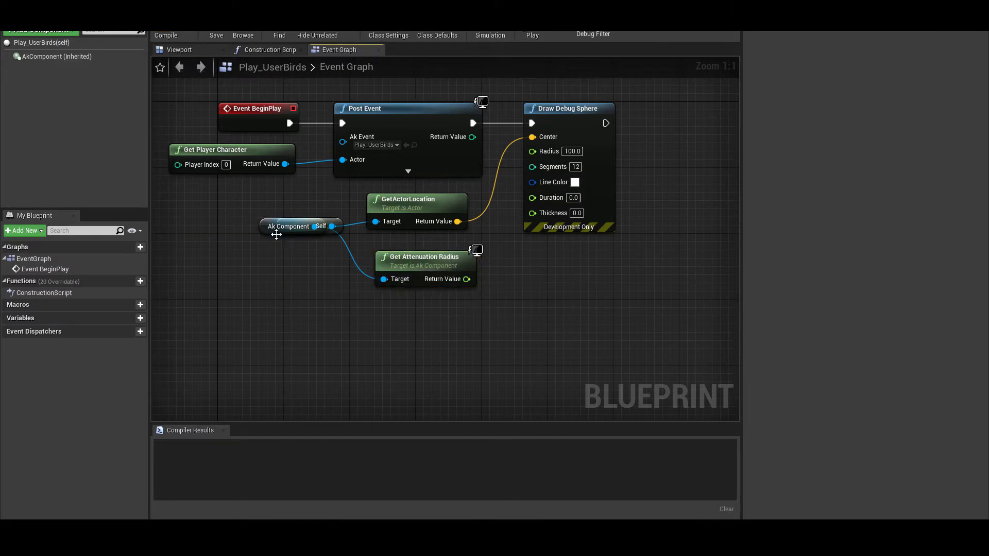
# Step: Move the Ak Component node below Self, align Get Attenuation Radius under GetActorLocation, and connect its Return Value to the debug sphere's Radius
pyautogui.moveTo(272, 231); pyautogui.dragTo(295, 253)
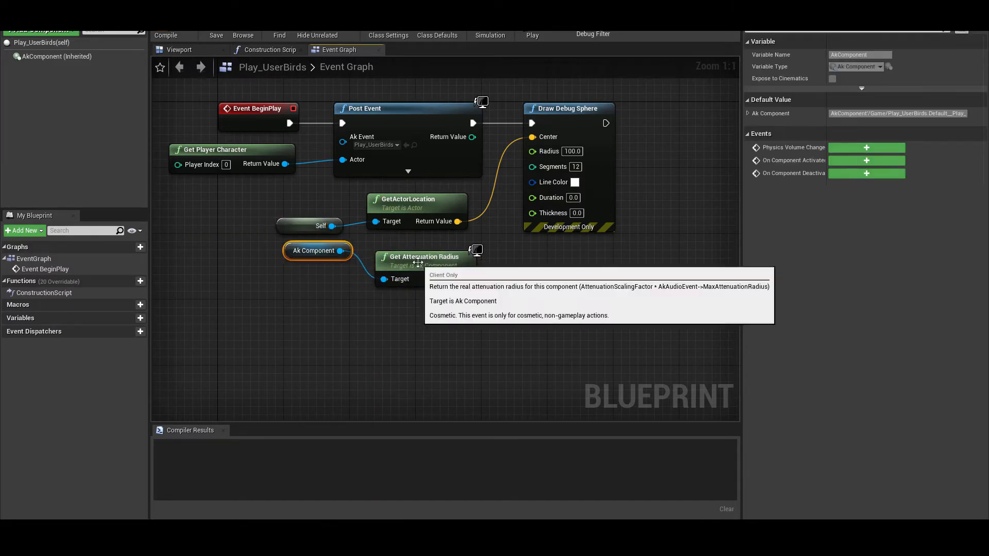
pyautogui.moveTo(414, 261); pyautogui.dragTo(406, 252)
pyautogui.moveTo(458, 271)
pyautogui.mouseDown()
pyautogui.moveTo(494, 249)
pyautogui.moveTo(532, 153)
pyautogui.mouseUp()
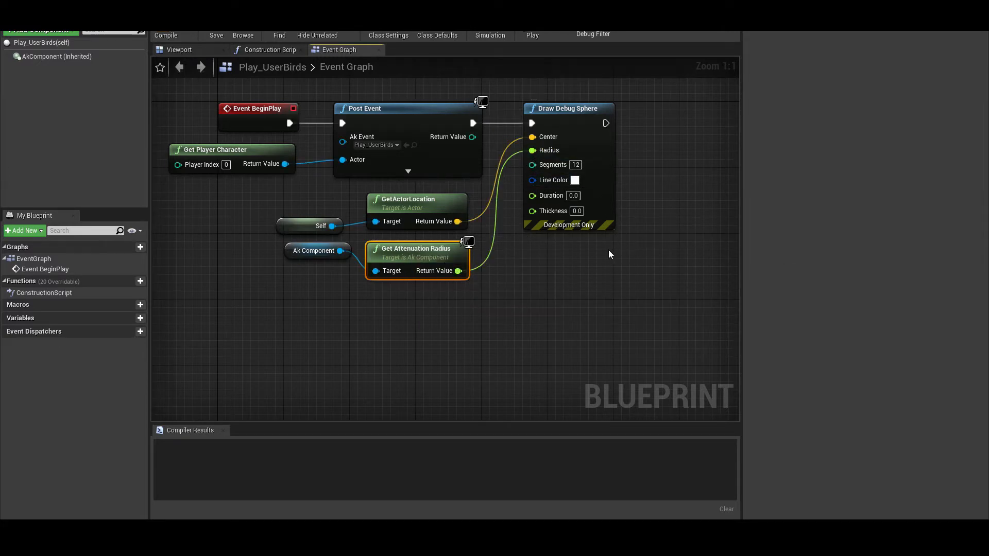
# Step: Set the Draw Debug Sphere's Line Color to orange-red, hex sRGB FF4000FF
pyautogui.click(575, 180)
pyautogui.moveTo(670, 246); pyautogui.dragTo(707, 268)
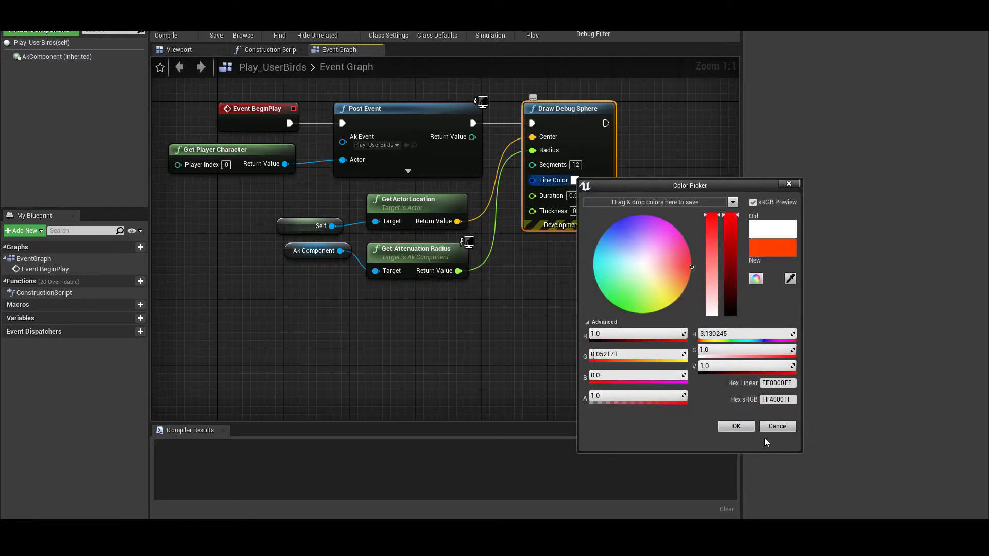
pyautogui.click(736, 426)
# Step: Set the Draw Debug Sphere's Duration to 500 and compile the blueprint
pyautogui.click(573, 196)
pyautogui.write('5')
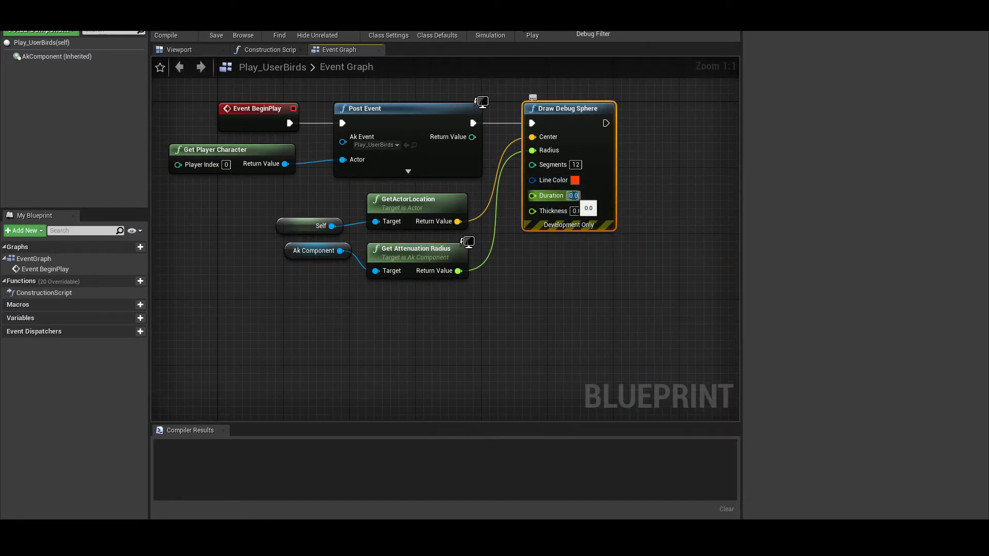
pyautogui.press('Return')
pyautogui.write('00')
pyautogui.press('Return')
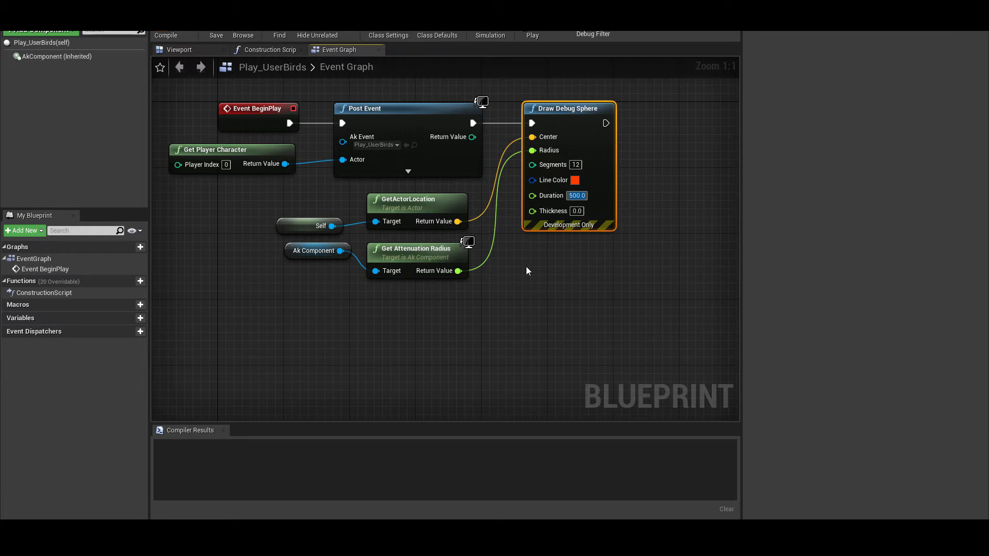
pyautogui.click(166, 35)
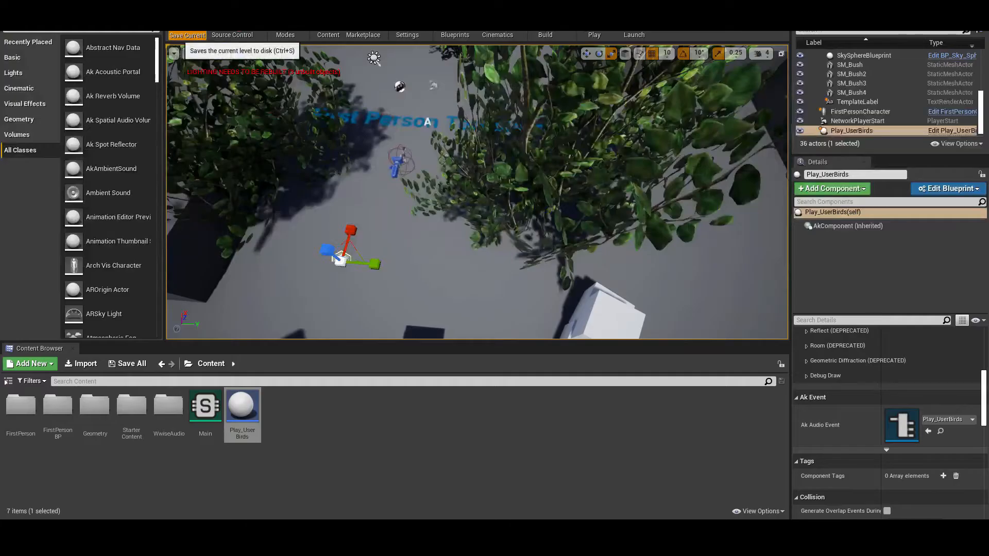
# Step: Save the current level and play-test it in the viewport, ending the session after checking the bird sound
pyautogui.click(187, 35)
pyautogui.hotkey('alt', 'p')
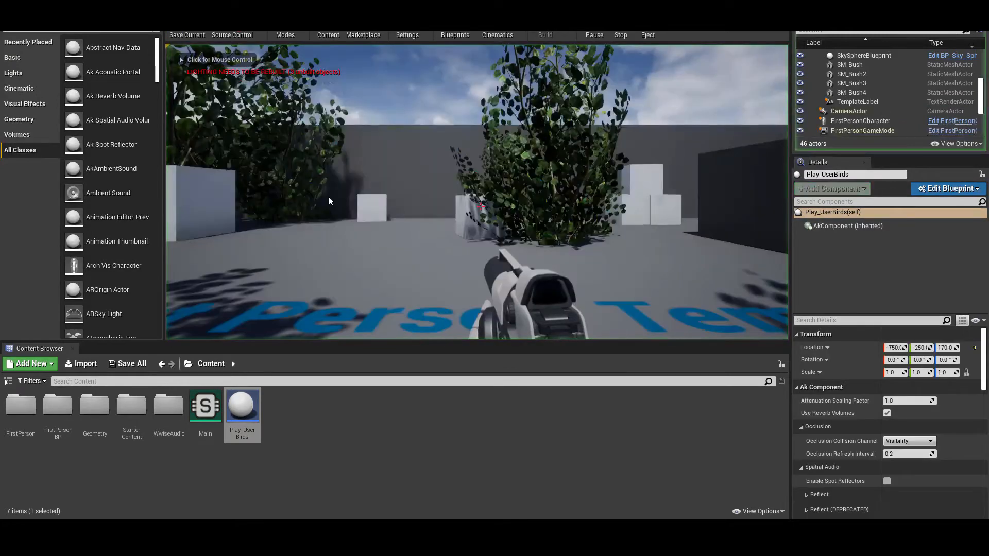
pyautogui.click(363, 199)
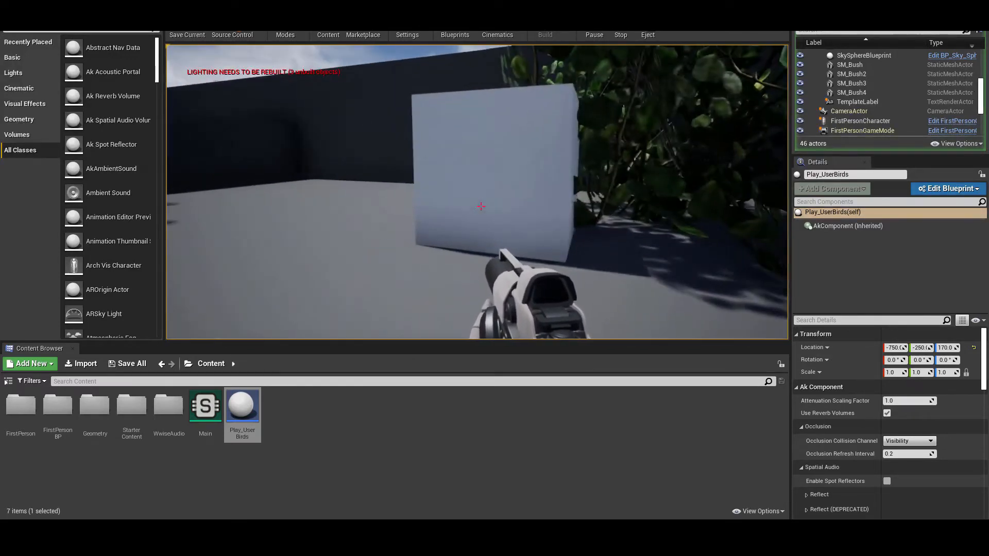
pyautogui.press('Escape')
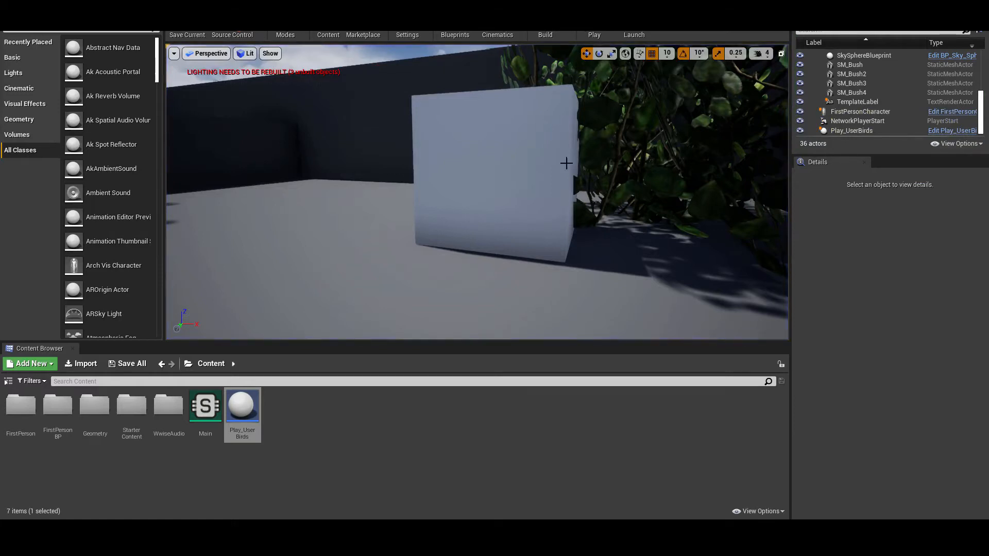
# Step: Rename both the Play_UserBirds blueprint asset and its actor in the level to Play_GameBirds
pyautogui.press('F2')
pyautogui.write('GameBirds')
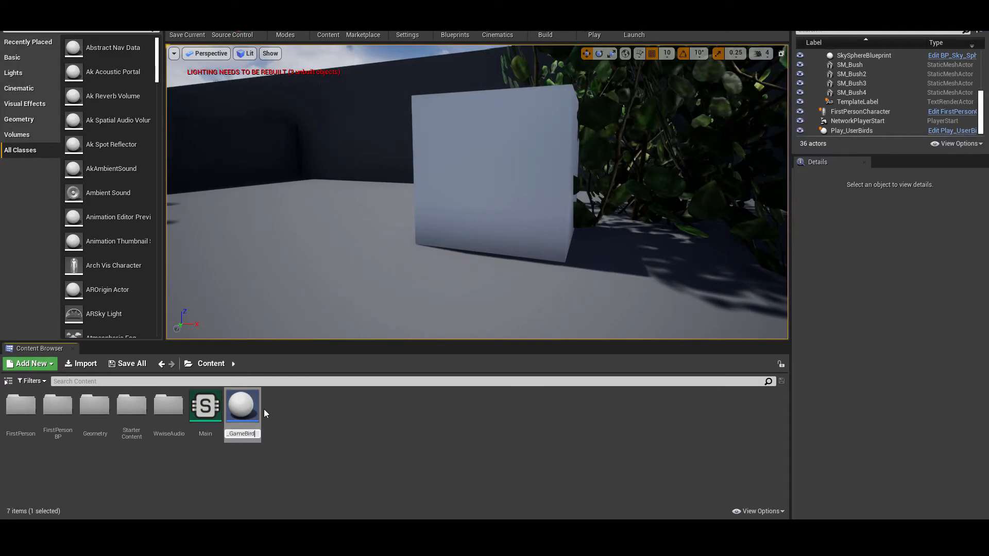
pyautogui.click(264, 409)
pyautogui.write('Game')
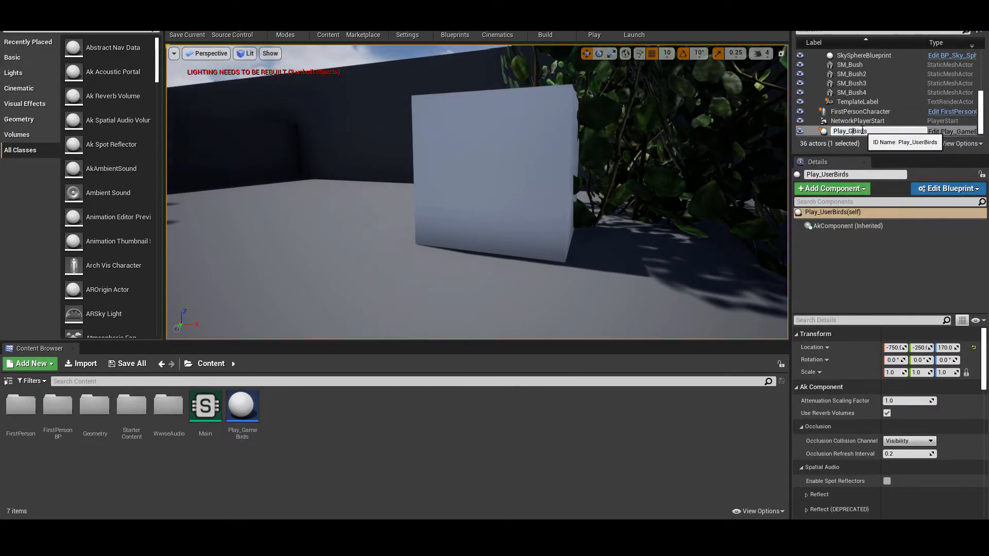
pyautogui.press('Return')
# Step: Assign the Play_GameBirds event as the actor's Ak Audio Event and as the Ak Event of the blueprint's Post Event node
pyautogui.scroll(-8, 978, 427)
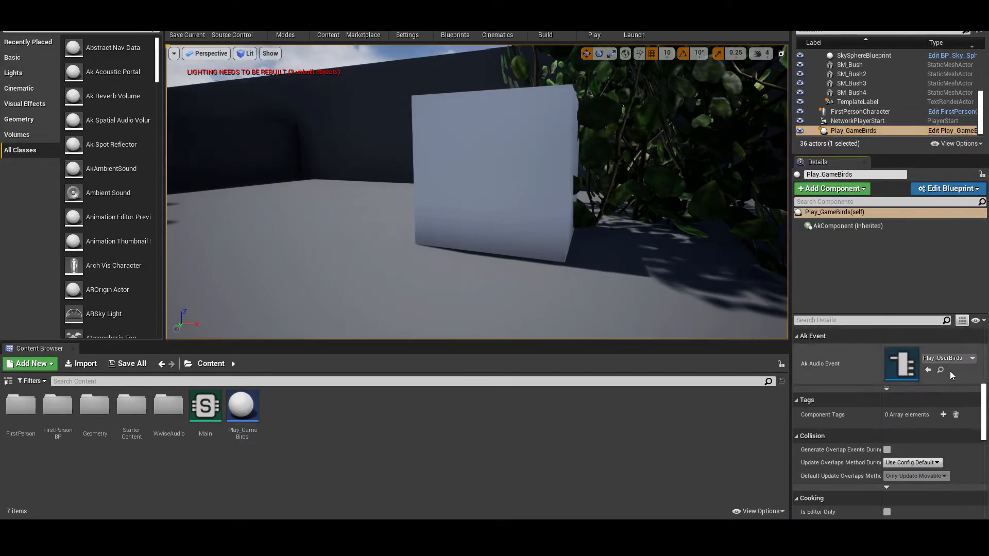
pyautogui.click(948, 359)
pyautogui.click(863, 230)
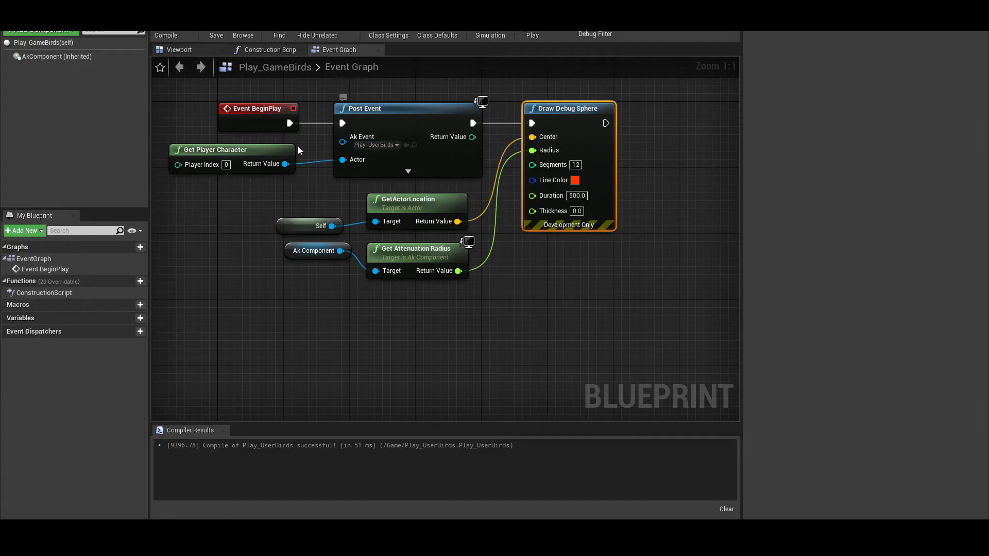
pyautogui.click(376, 145)
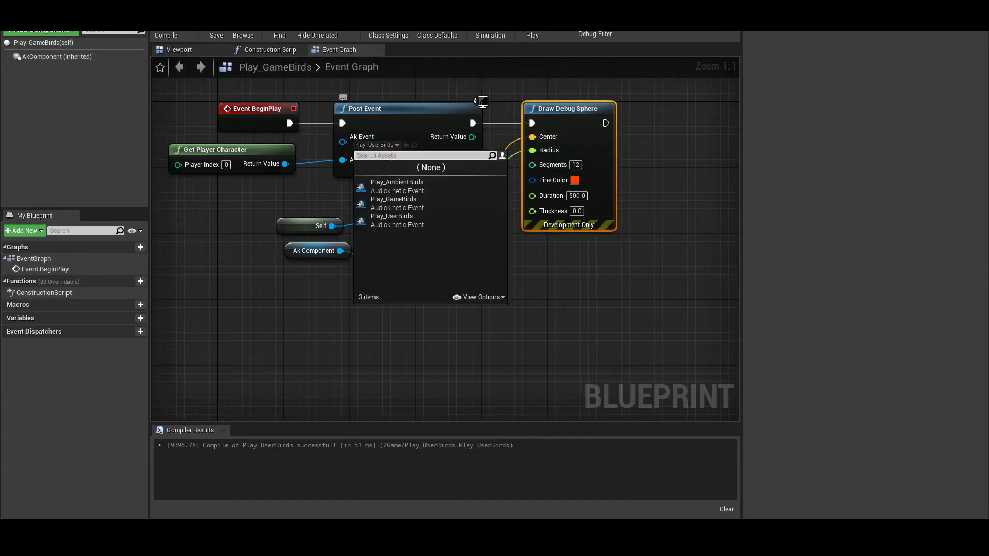
pyautogui.click(419, 207)
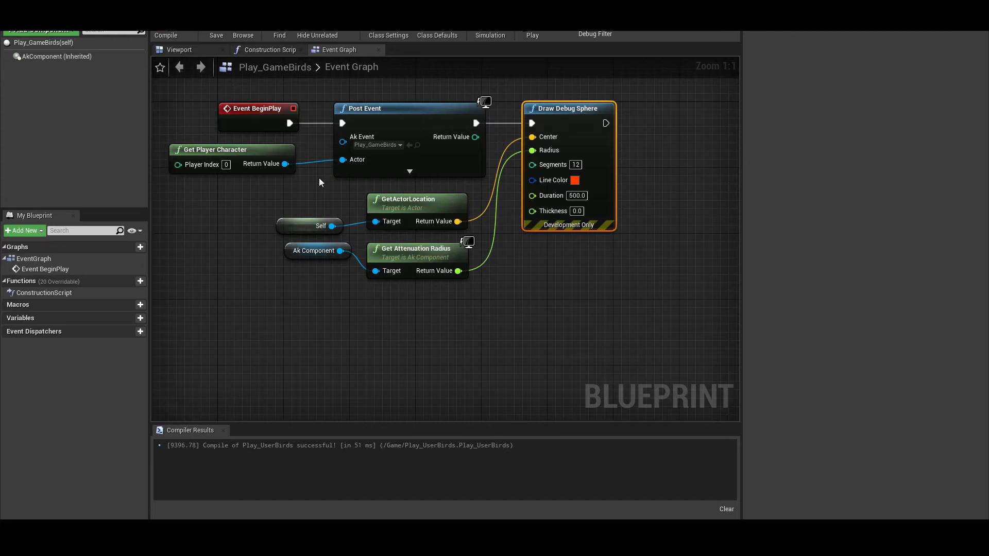
# Step: Replace the Get Player Character node with Self as the Post Event's Actor, and compile the blueprint
pyautogui.click(268, 151)
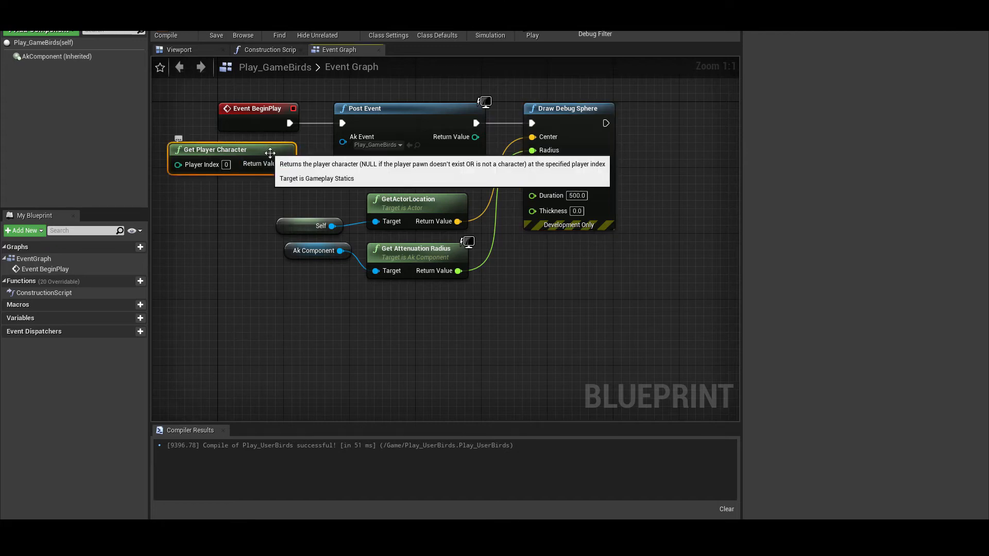
pyautogui.press('Delete')
pyautogui.moveTo(305, 225); pyautogui.dragTo(342, 162)
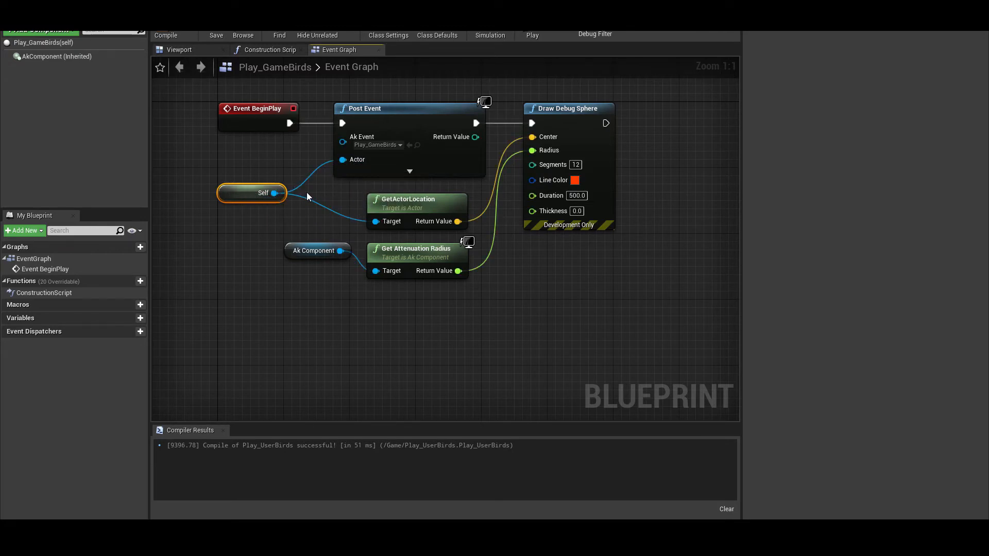
pyautogui.click(166, 35)
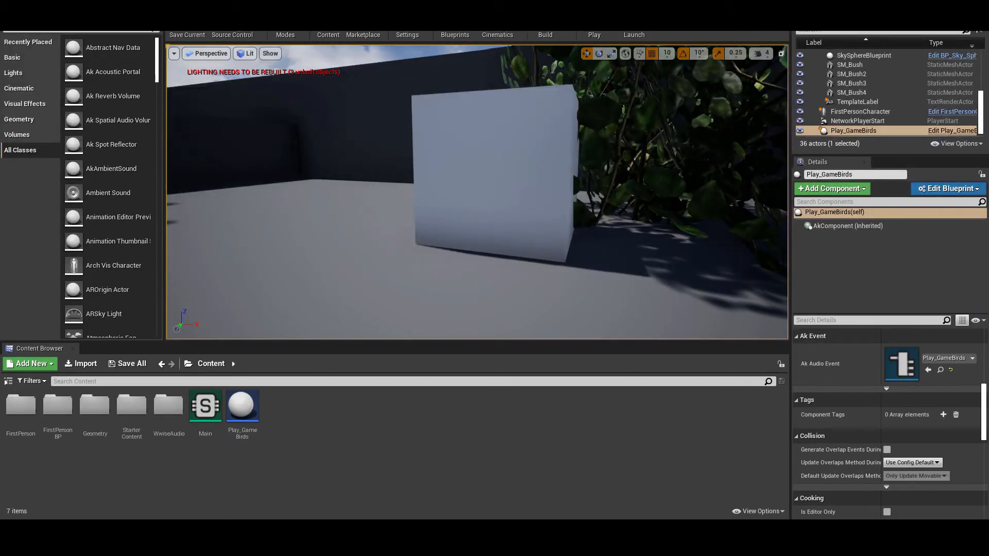
# Step: Move the Play_GameBirds actor up into the foliage of the nearby bush
pyautogui.press('s')
pyautogui.moveTo(356, 190); pyautogui.dragTo(427, 275, button='right')
pyautogui.moveTo(485, 217); pyautogui.dragTo(466, 141)
pyautogui.moveTo(474, 131); pyautogui.dragTo(458, 67, button='right')
pyautogui.press('w')
pyautogui.moveTo(473, 180); pyautogui.dragTo(472, 153)
pyautogui.moveTo(475, 186); pyautogui.dragTo(556, 194, button='right')
pyautogui.press('a')
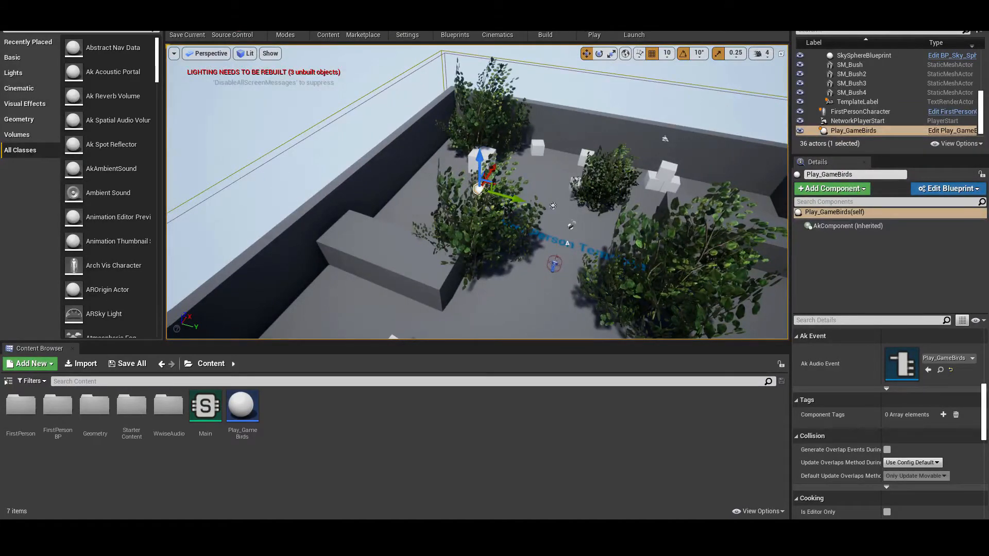
# Step: Set the Play_GameBirds actor's Occlusion Refresh Interval to 0 and the Play_GameBirds3 actor's Attenuation Scaling Factor to 75
pyautogui.moveTo(984, 399); pyautogui.dragTo(983, 362)
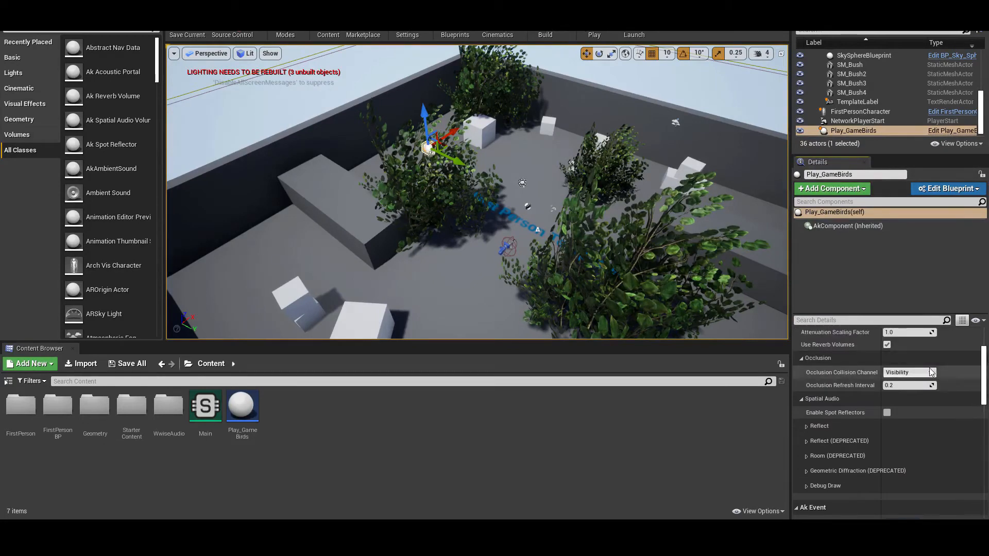
pyautogui.click(900, 386)
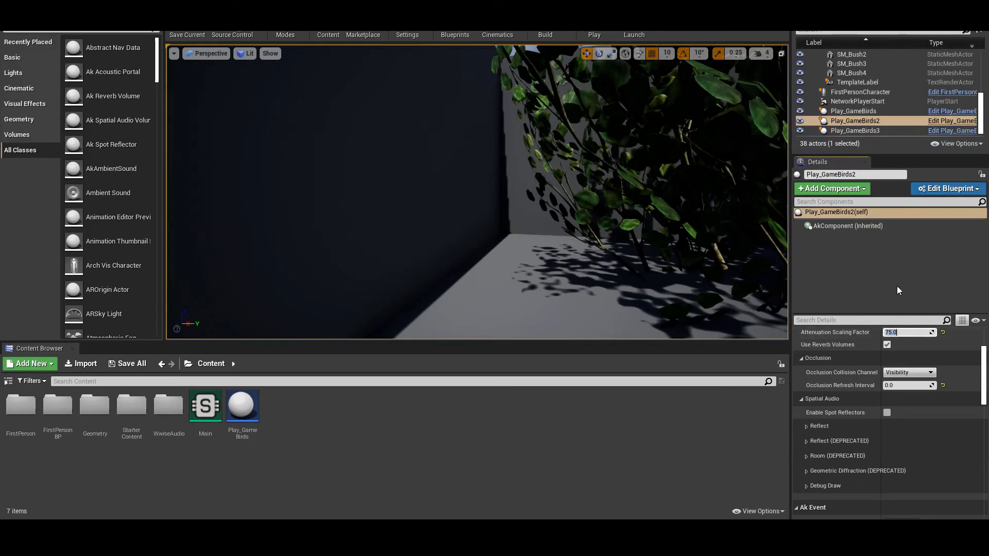
pyautogui.click(869, 131)
pyautogui.click(907, 332)
pyautogui.write('75')
pyautogui.press('Return')
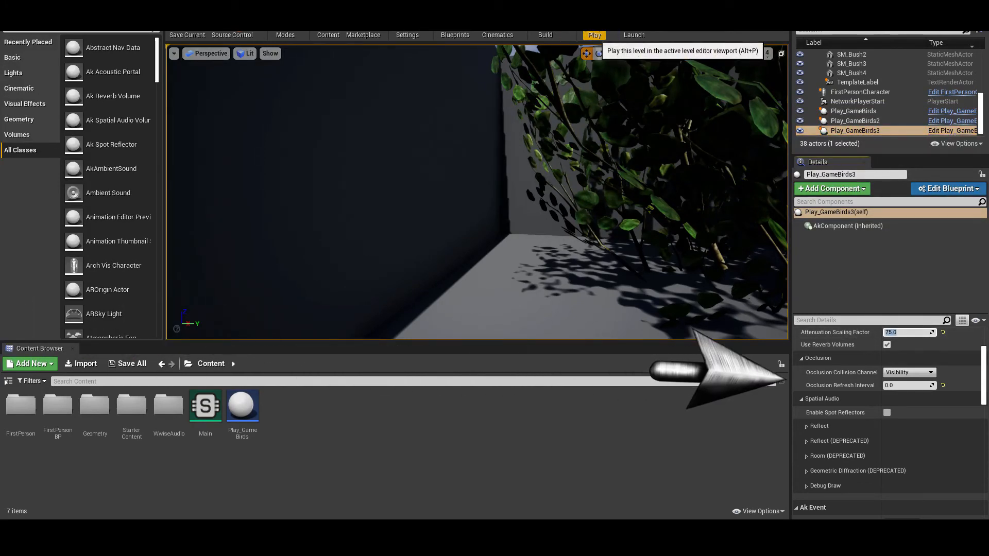
# Step: Play-test the level by walking among the bushes to check the bird sounds and their attenuation debug spheres, and stop the session
pyautogui.click(595, 35)
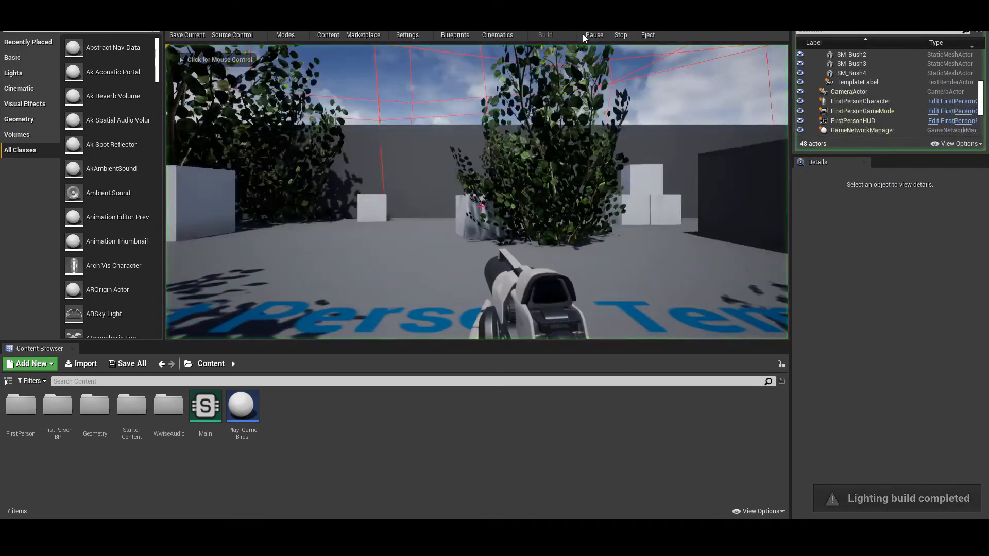
pyautogui.press('w')
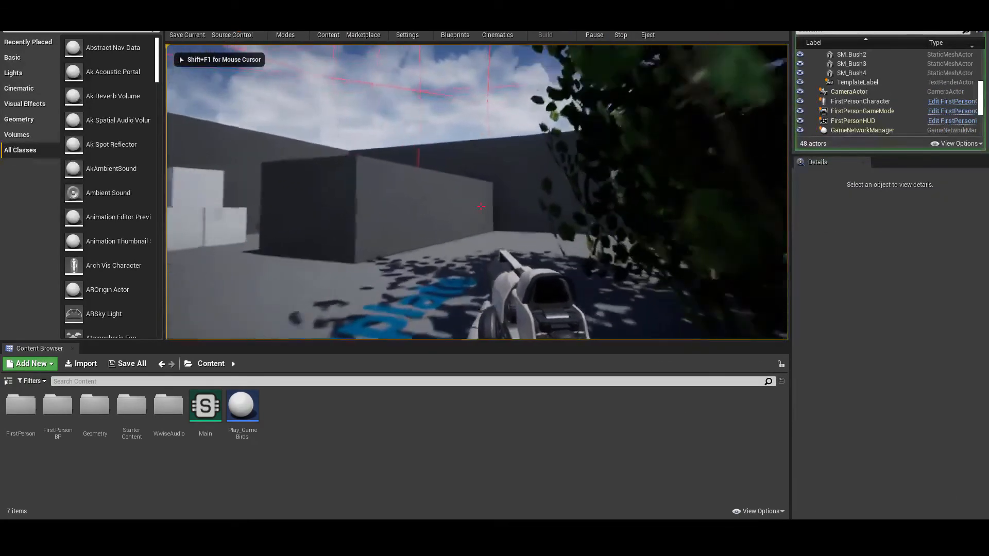
pyautogui.press('w')
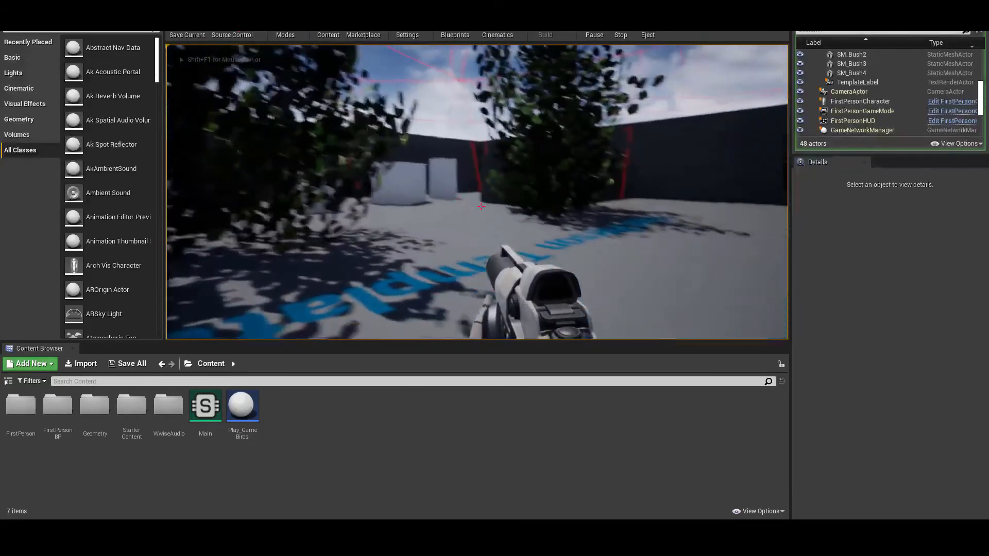
pyautogui.press('w')
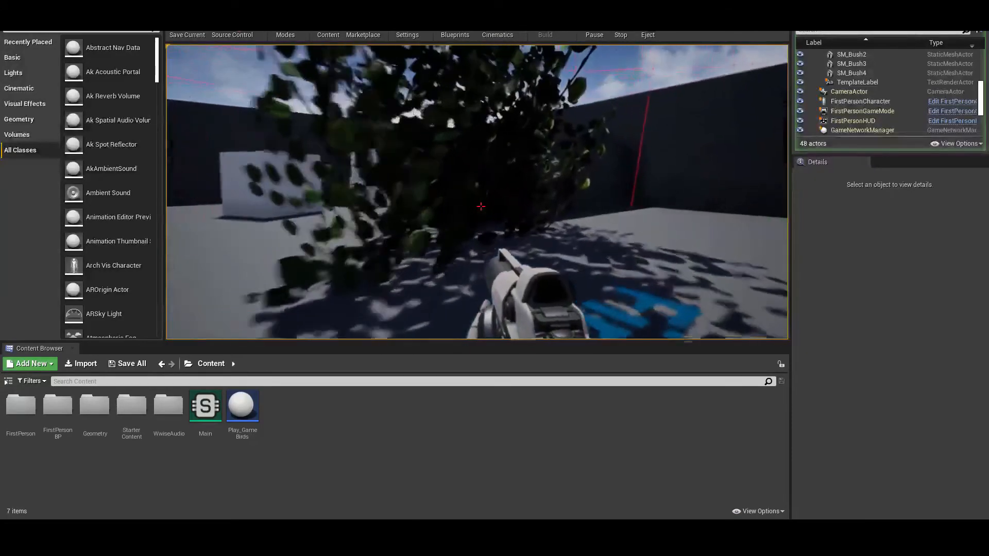
pyautogui.press('s')
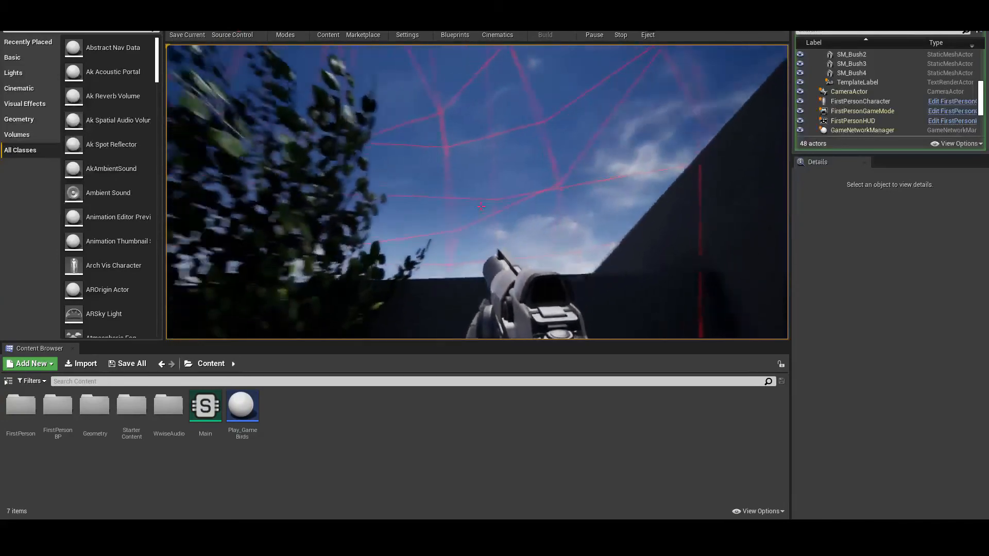
pyautogui.press('w')
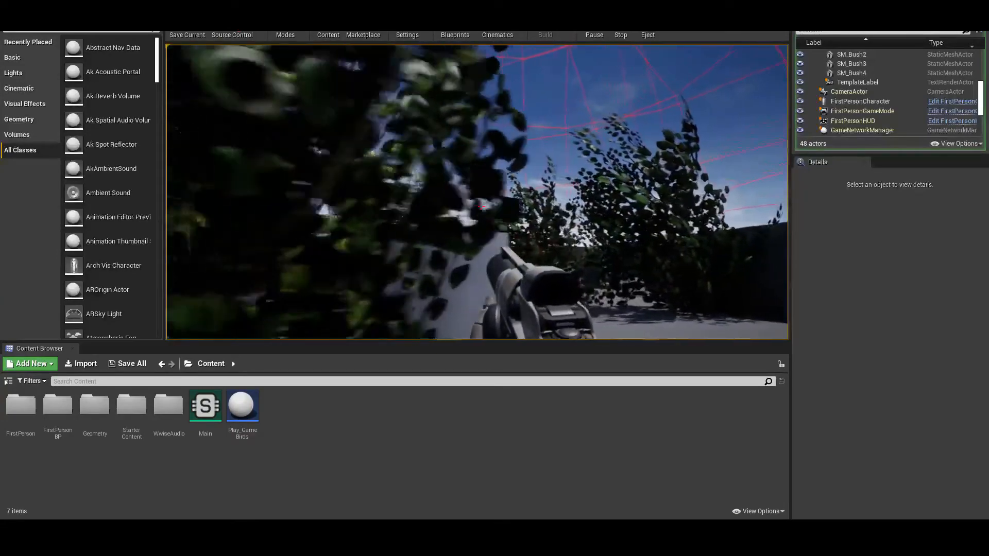
pyautogui.press('w')
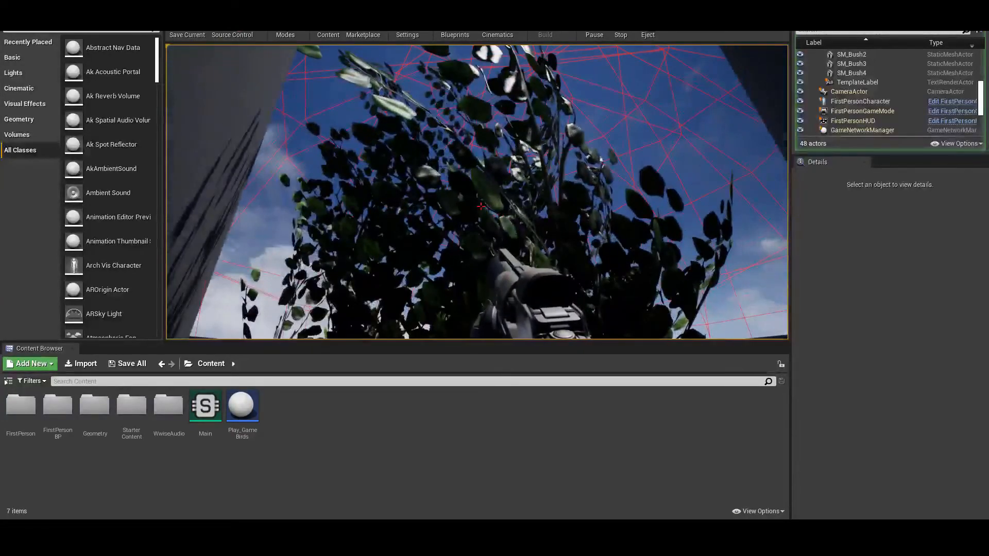
pyautogui.press('w')
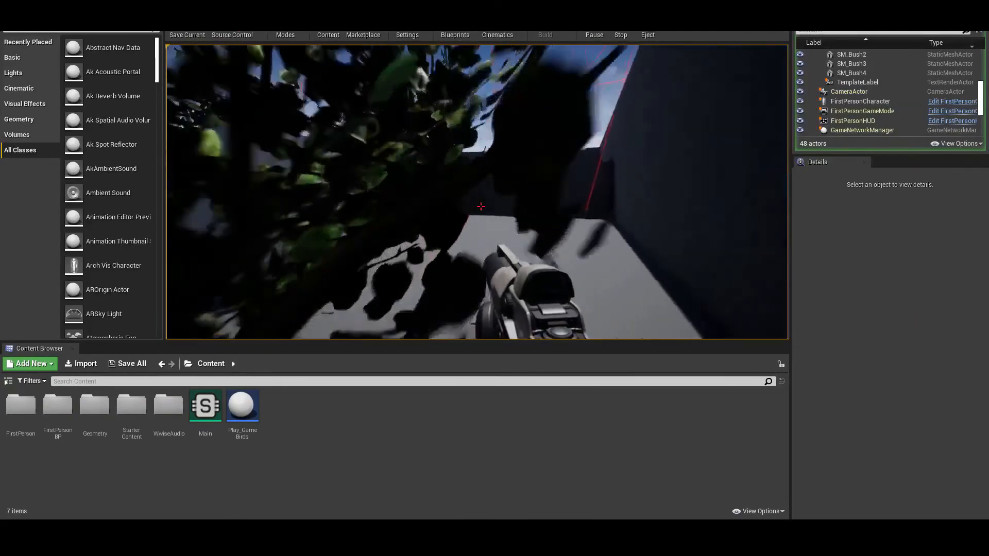
pyautogui.press('w')
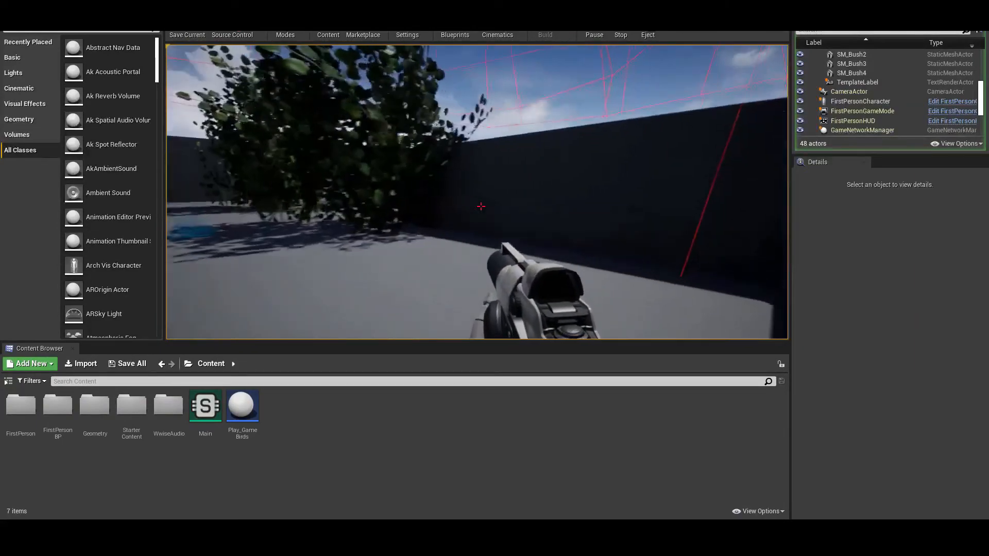
pyautogui.press('w')
pyautogui.press('w')
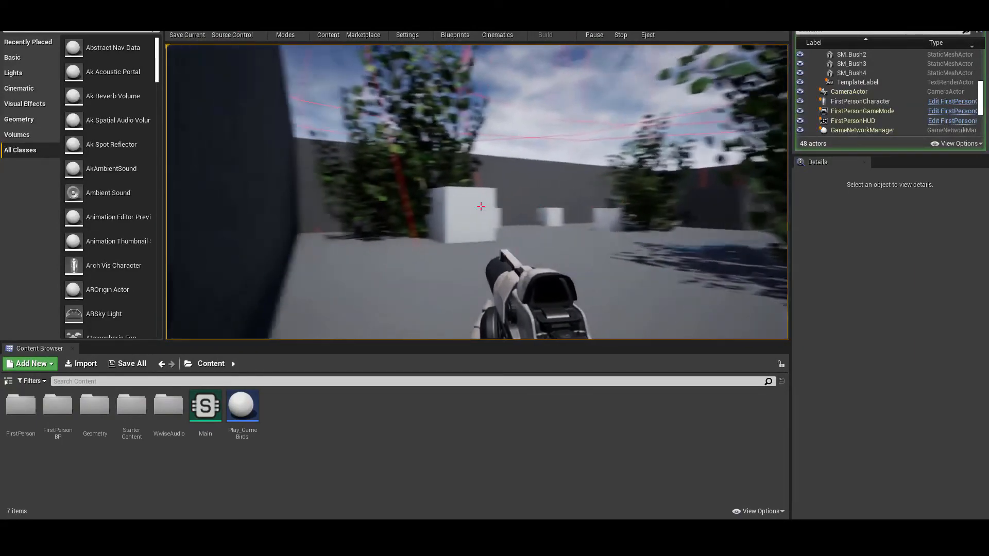
pyautogui.press('w')
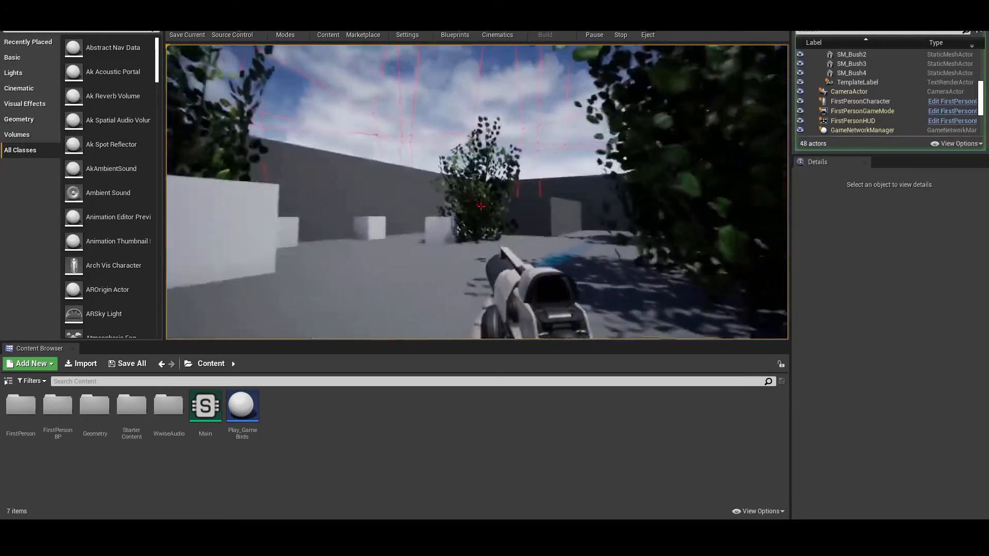
pyautogui.press('w')
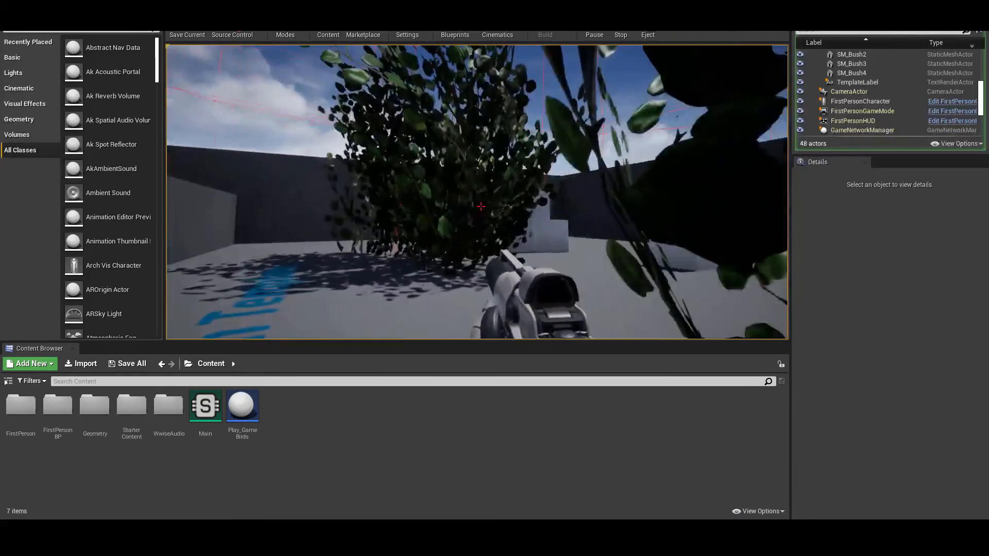
pyautogui.press('Escape')
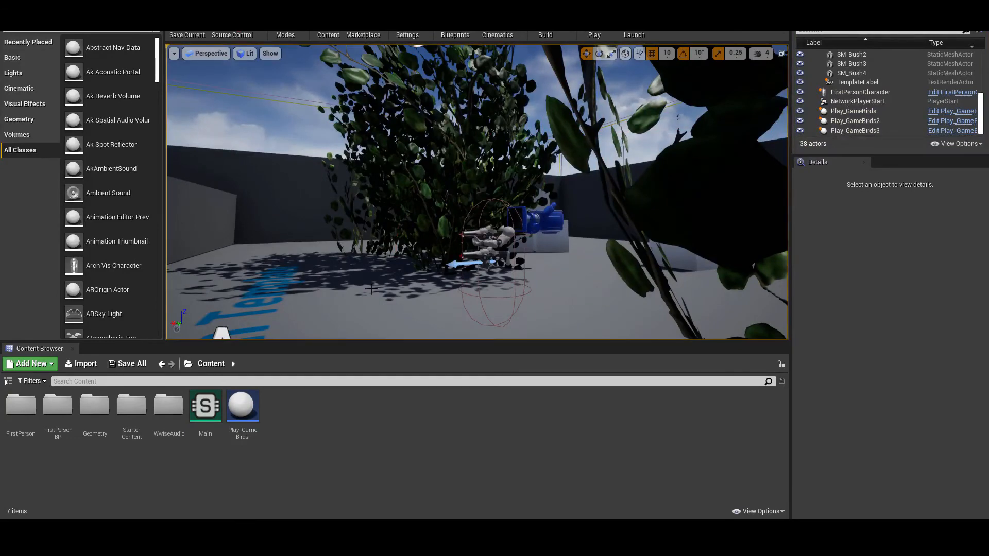
# Step: Duplicate the Play_GameBirds blueprint in the Content folder and name the copy Play_AmbientBirds
pyautogui.click(248, 403)
pyautogui.hotkey('ctrl', 'v')
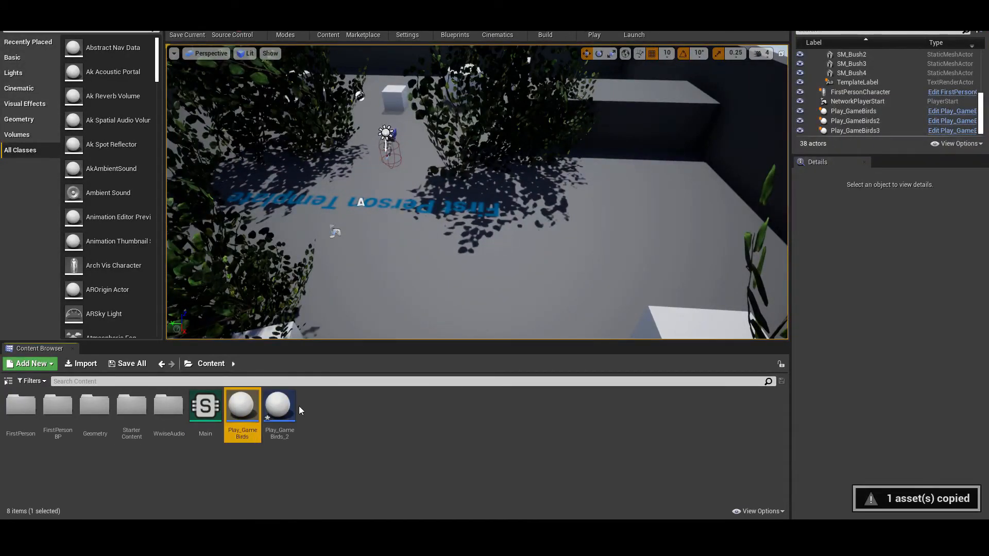
pyautogui.press('F2')
pyautogui.write('P')
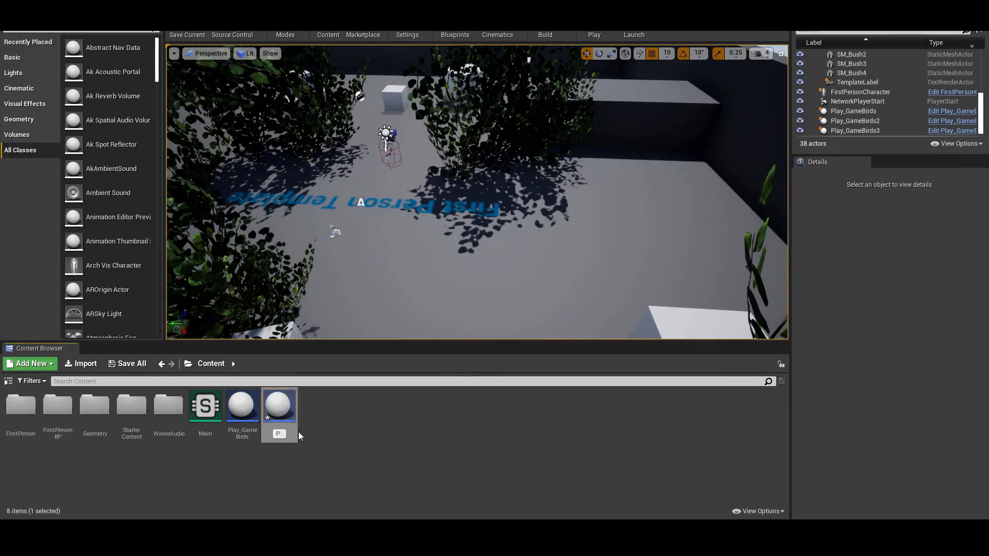
pyautogui.write('lay_AmbientBirds')
pyautogui.press('Return')
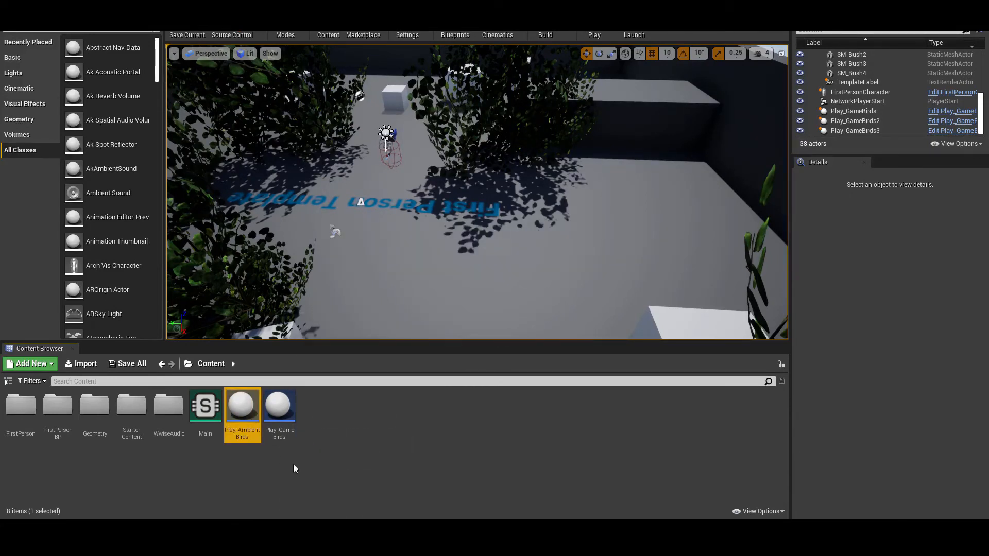
# Step: Open the Play_AmbientBirds blueprint's event graph and bring up the Ak Event choices on its Post Event node
pyautogui.doubleClick(242, 396)
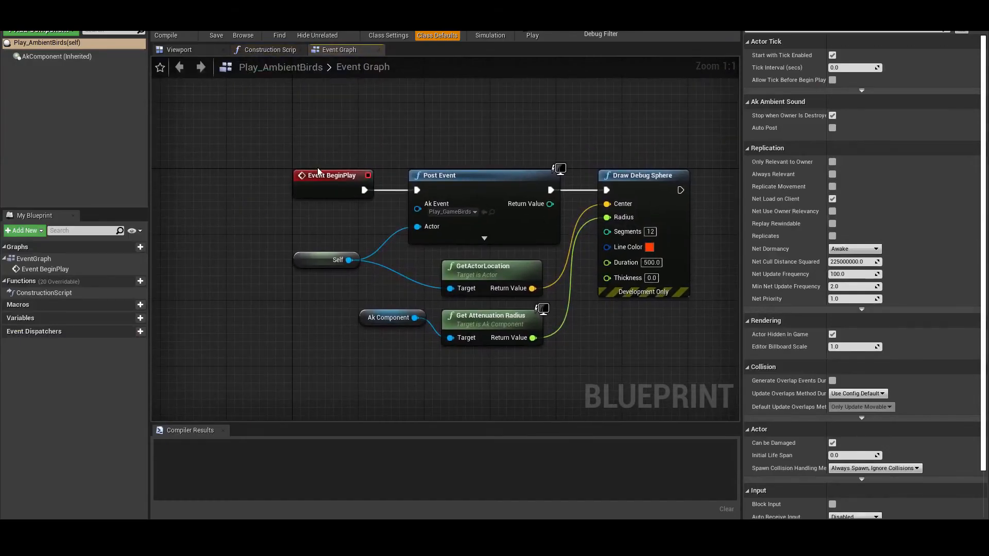
pyautogui.click(458, 215)
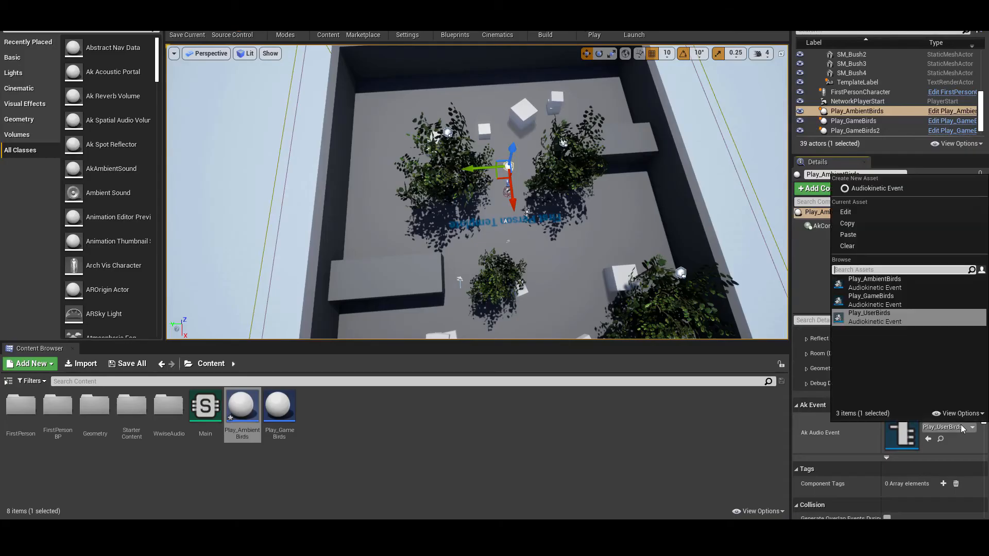
# Step: Assign Play_AmbientBirds as the Ak Audio Event of the placed Play_AmbientBirds actor and set its Attenuation Scaling Factor to 100
pyautogui.click(907, 283)
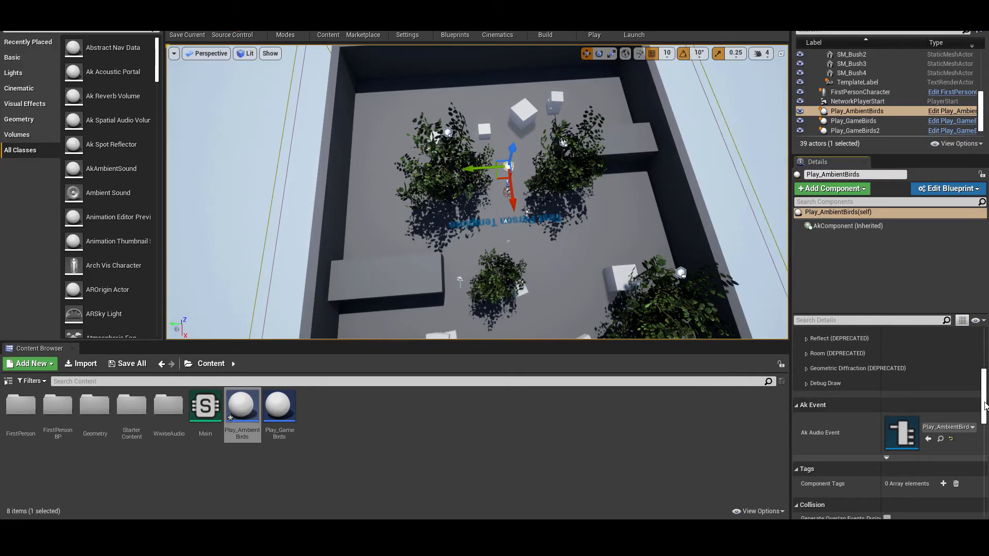
pyautogui.moveTo(985, 406); pyautogui.dragTo(985, 363)
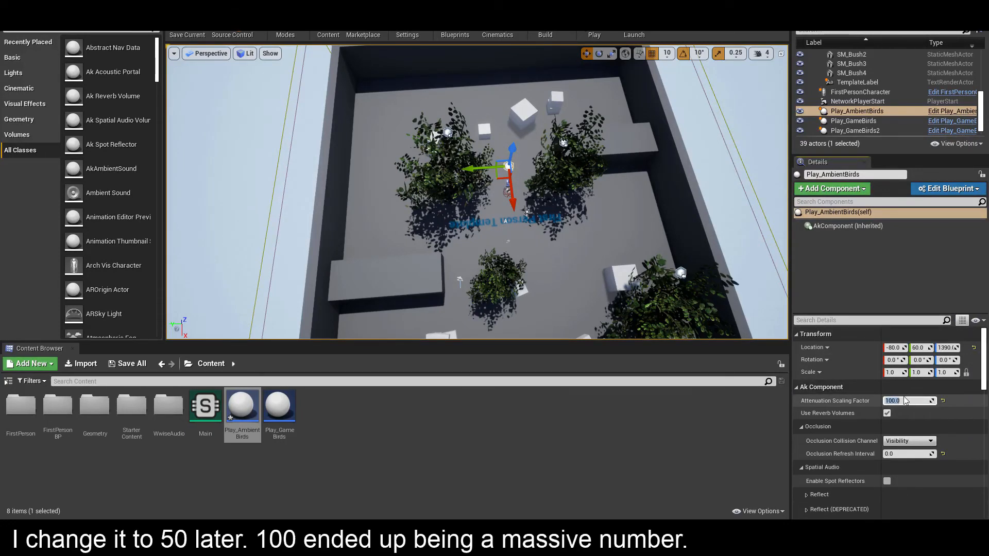
pyautogui.press('Return')
# Step: Duplicate the Play_AmbientBirds actor to about X -1090 near the far wall, and spread further copies above the arena at height 1390
pyautogui.scroll(-3, 476, 193)
pyautogui.moveTo(477, 193); pyautogui.dragTo(502, 276, button='right')
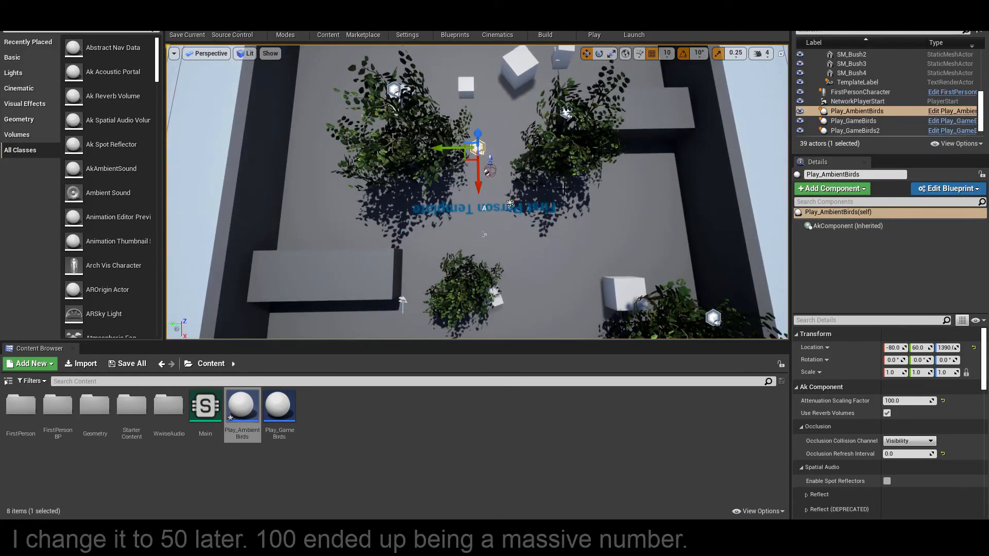
pyautogui.scroll(-3, 476, 193)
pyautogui.scroll(-2, 490, 221)
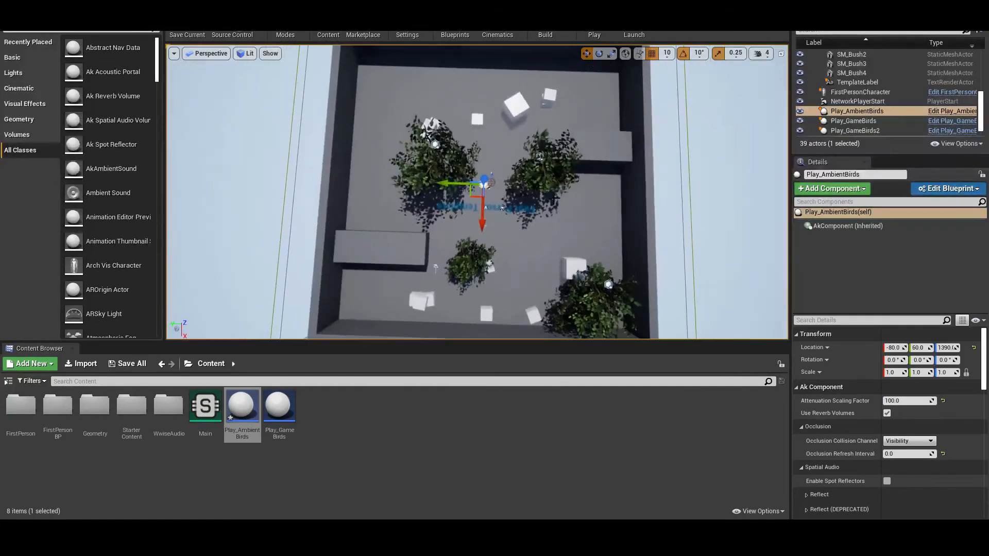
pyautogui.keyDown('alt'); pyautogui.moveTo(490, 221); pyautogui.dragTo(490, 126); pyautogui.keyUp('alt')
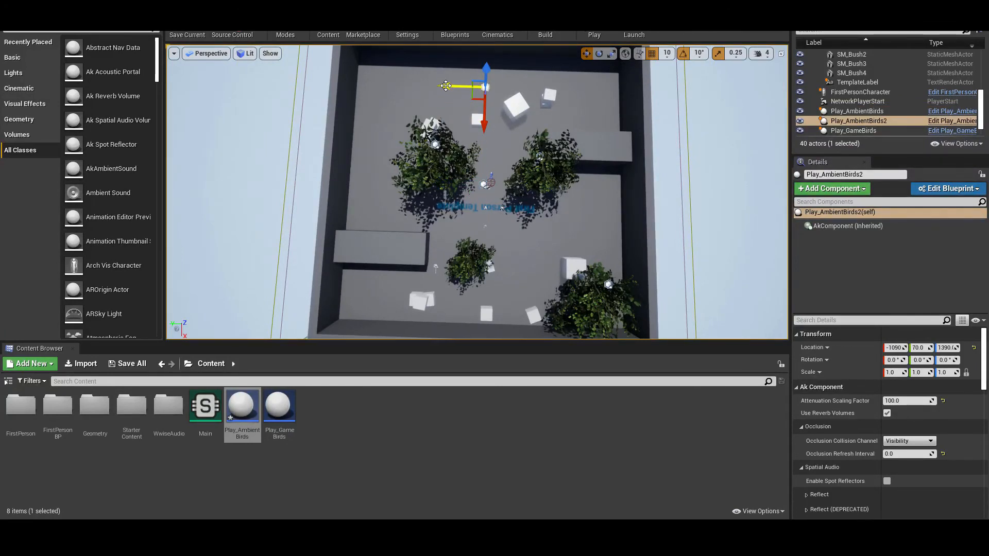
pyautogui.keyDown('alt'); pyautogui.moveTo(446, 86); pyautogui.dragTo(556, 302); pyautogui.keyUp('alt')
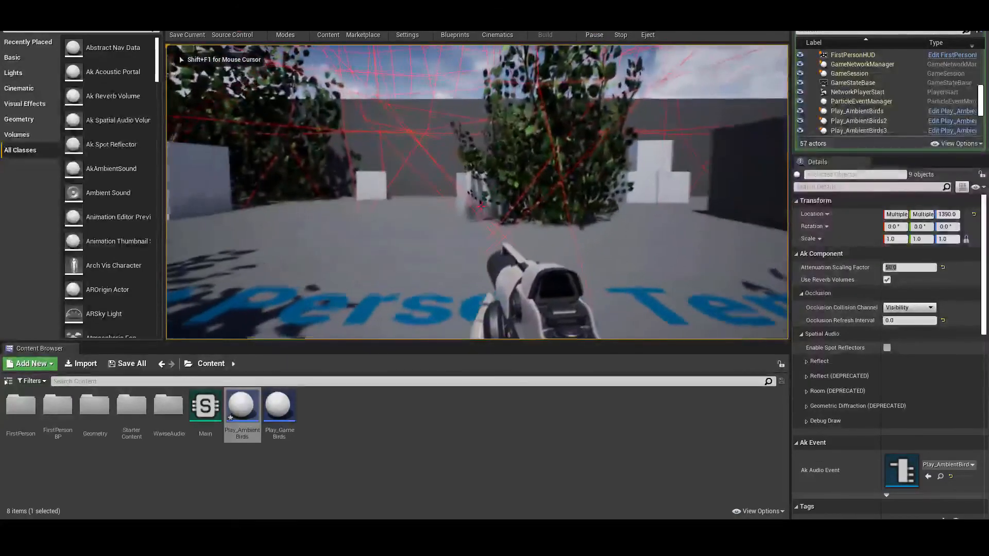
# Step: Play-test the level by walking around the arena to check the ambient bird emitters and their attenuation debug spheres
pyautogui.press('w')
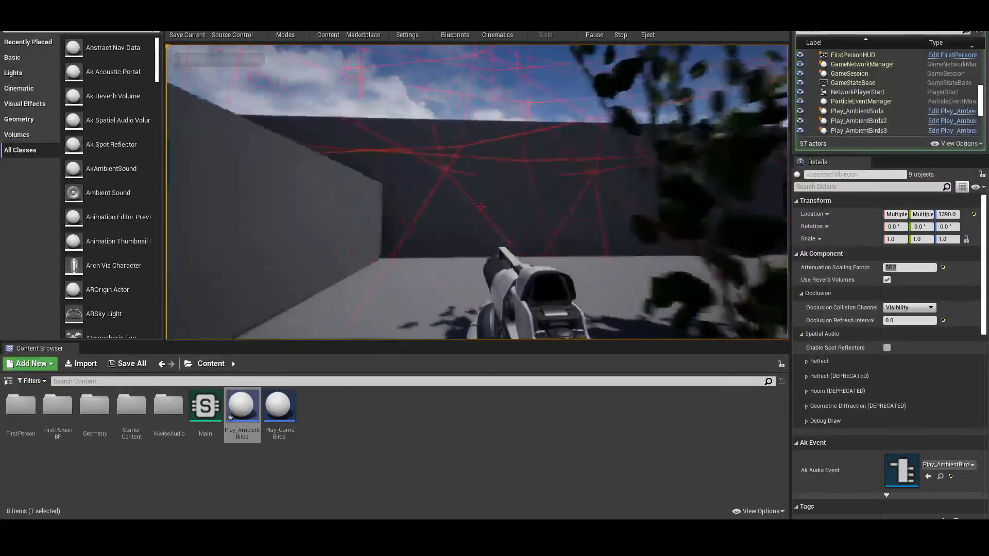
pyautogui.press('w')
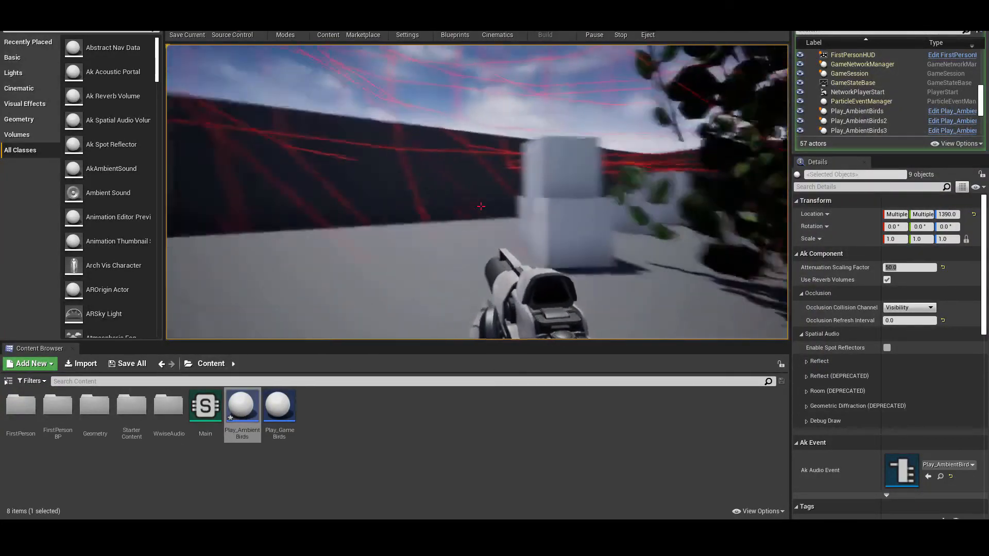
pyautogui.press('w')
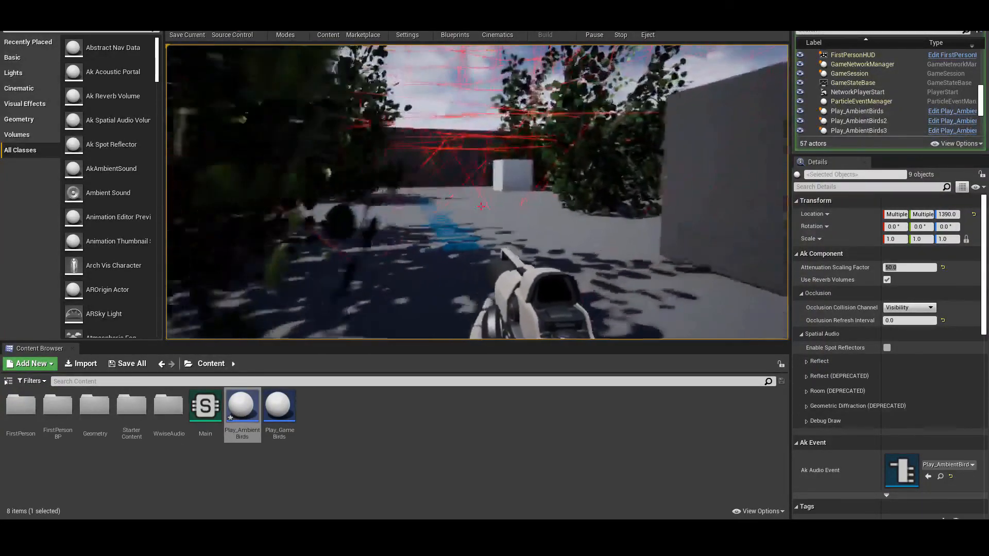
pyautogui.press('w')
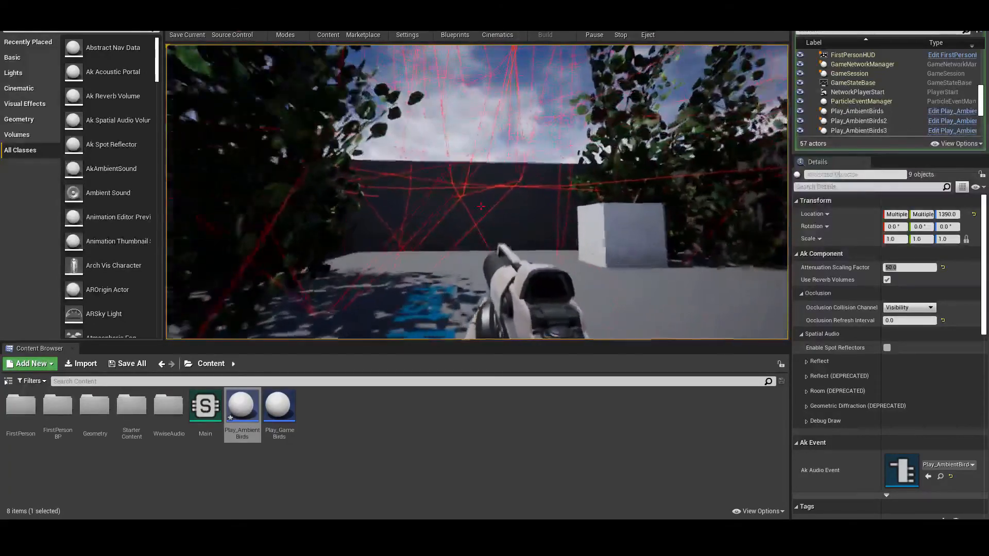
pyautogui.press('w')
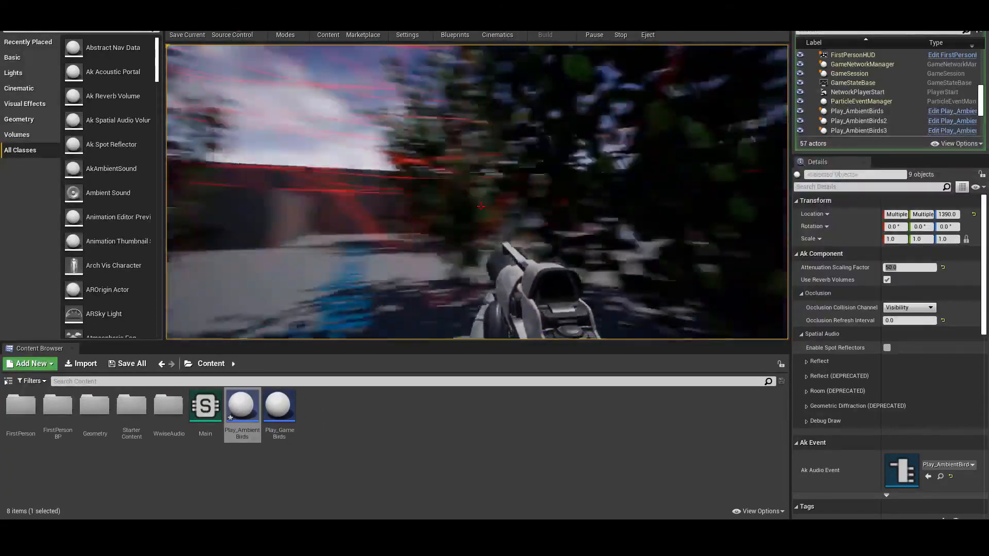
pyautogui.press('w')
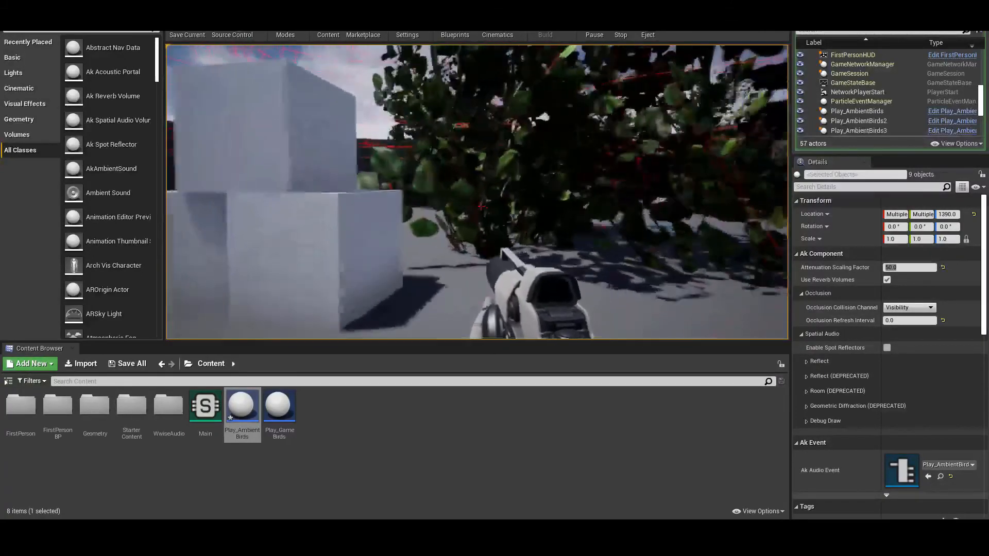
pyautogui.press('w')
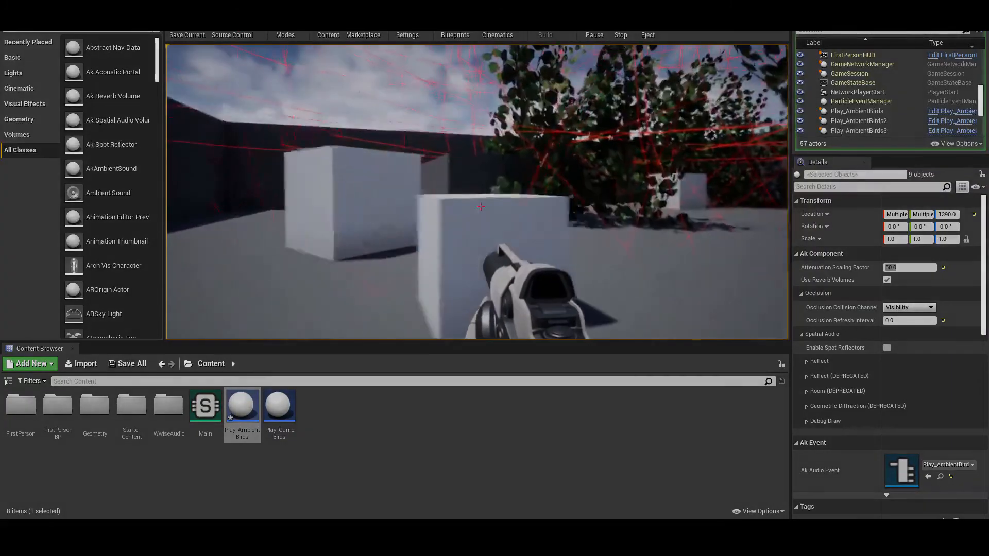